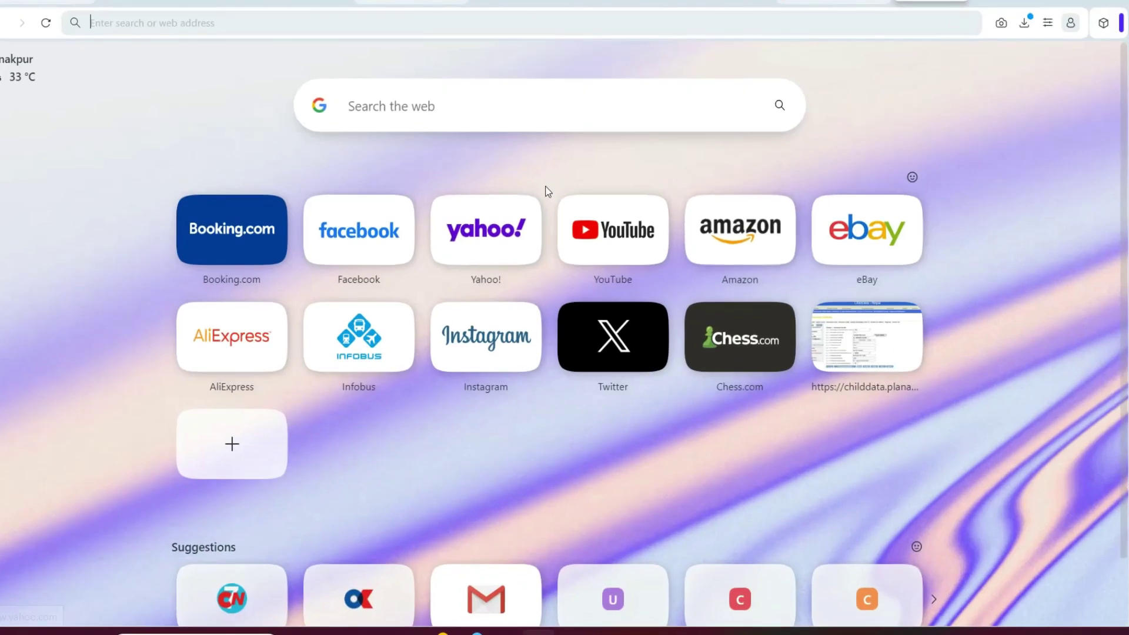
Search the web for "cutout pro/passport-photo-maker" and open the Cutout.Pro passport photo page from the results.
left_click(417, 108)
type("cutout ")
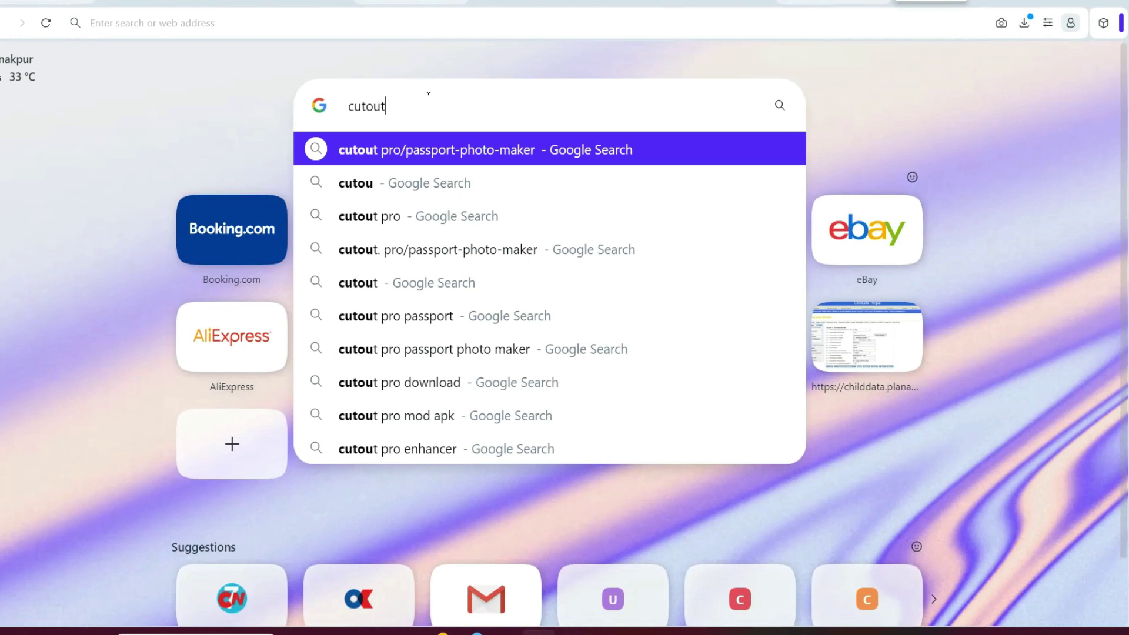
type("pro")
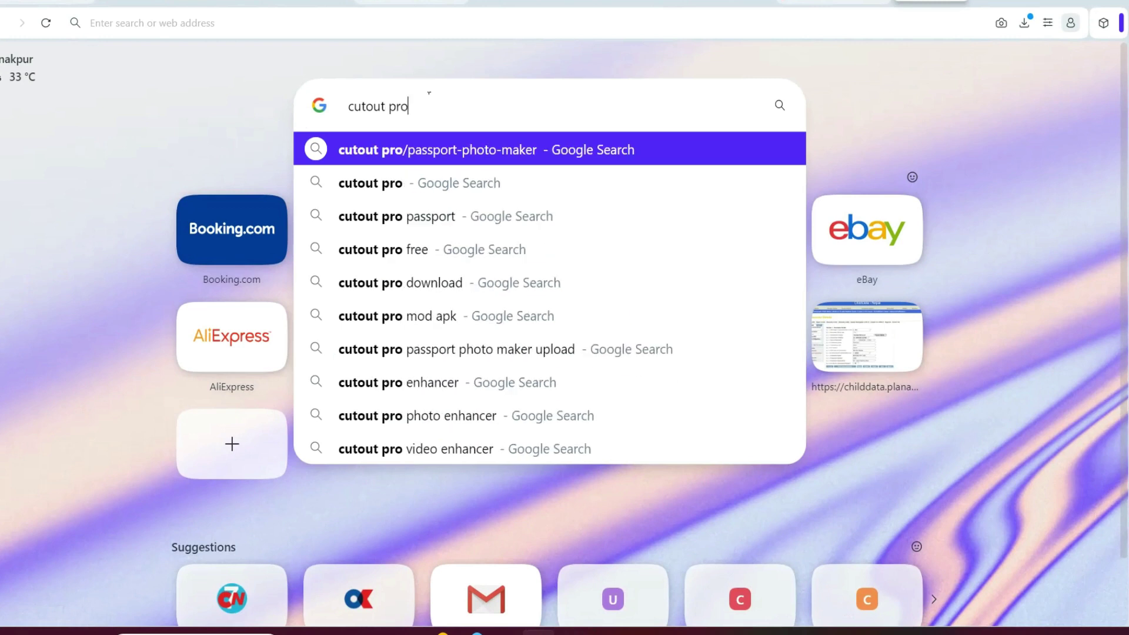
key("Return")
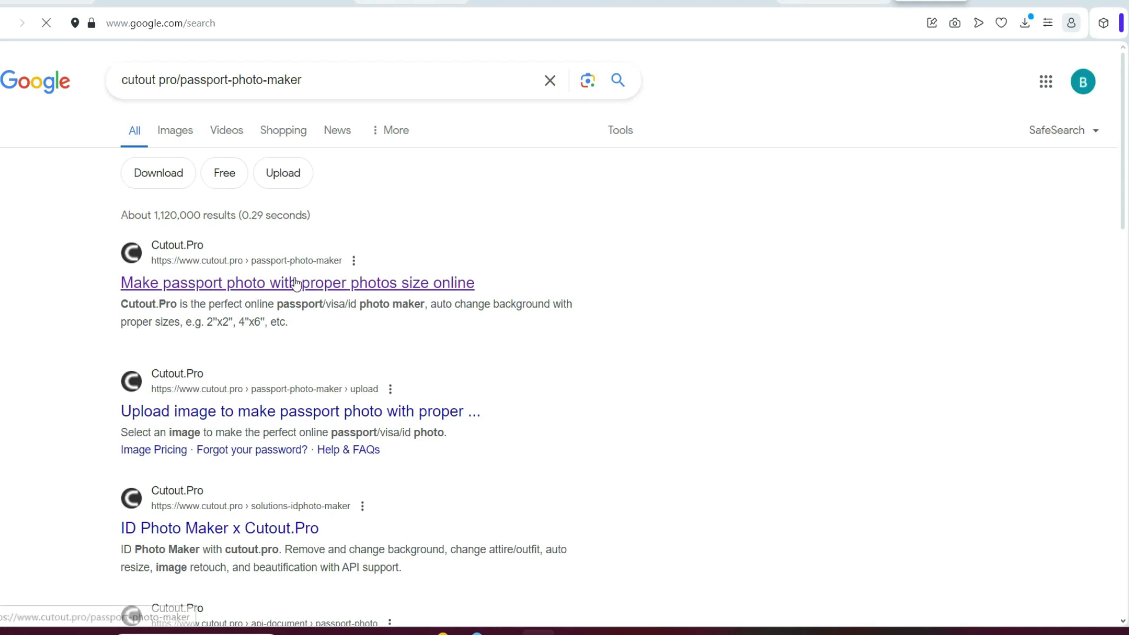
left_click(280, 293)
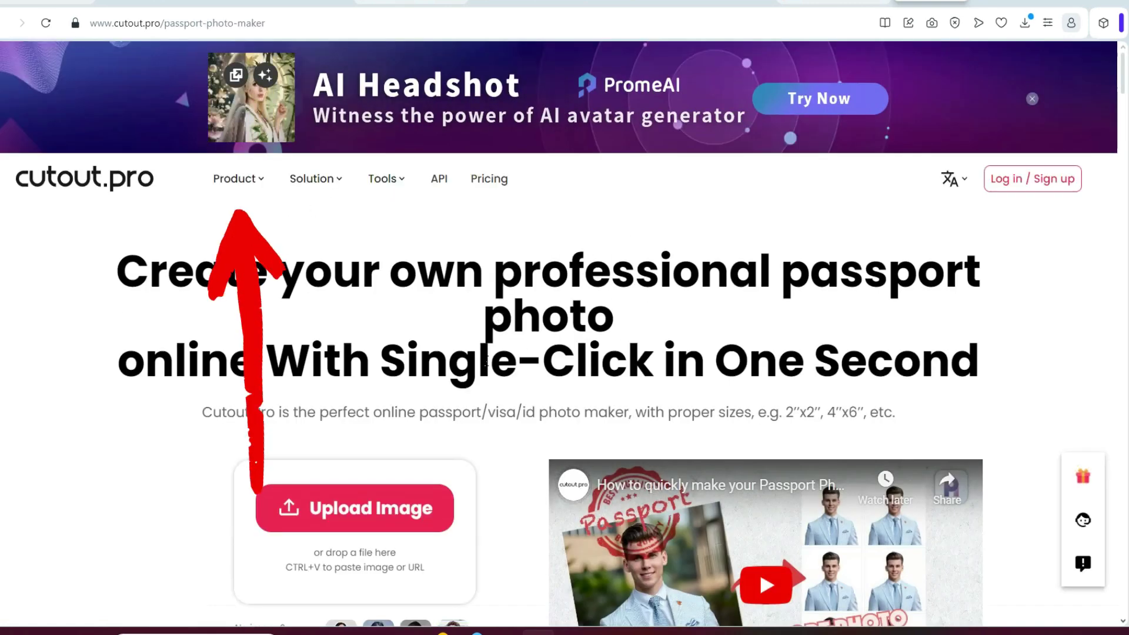
Open the Passport Photo Maker from the site's AI Editing products and find its image upload area.
mouse_move(235, 186)
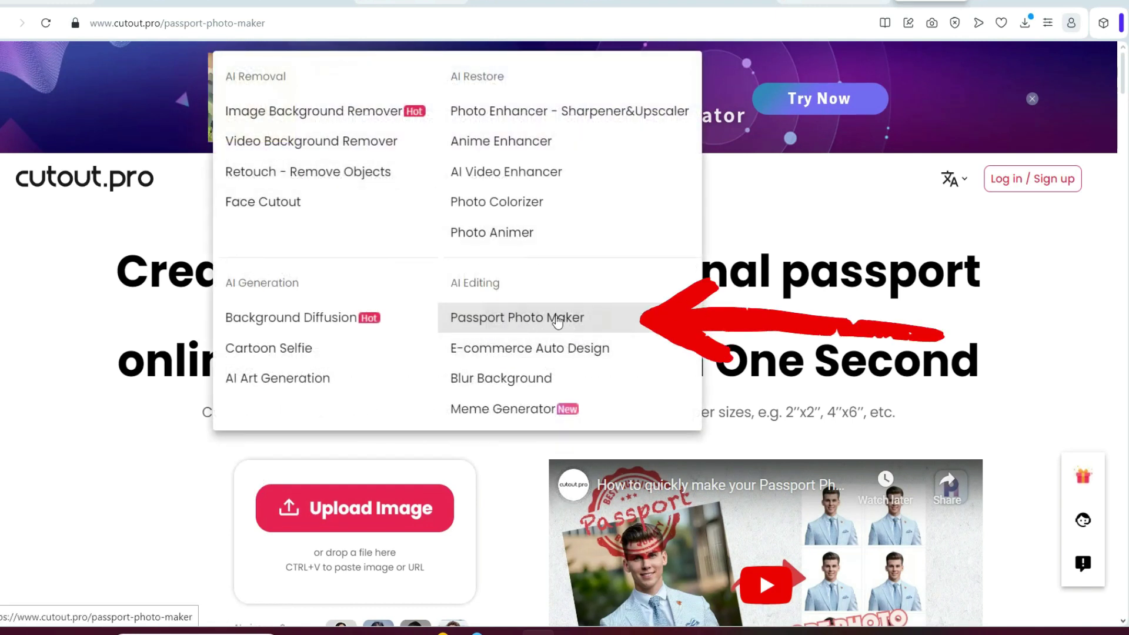
left_click(563, 320)
scroll(494, 286, "down", 3)
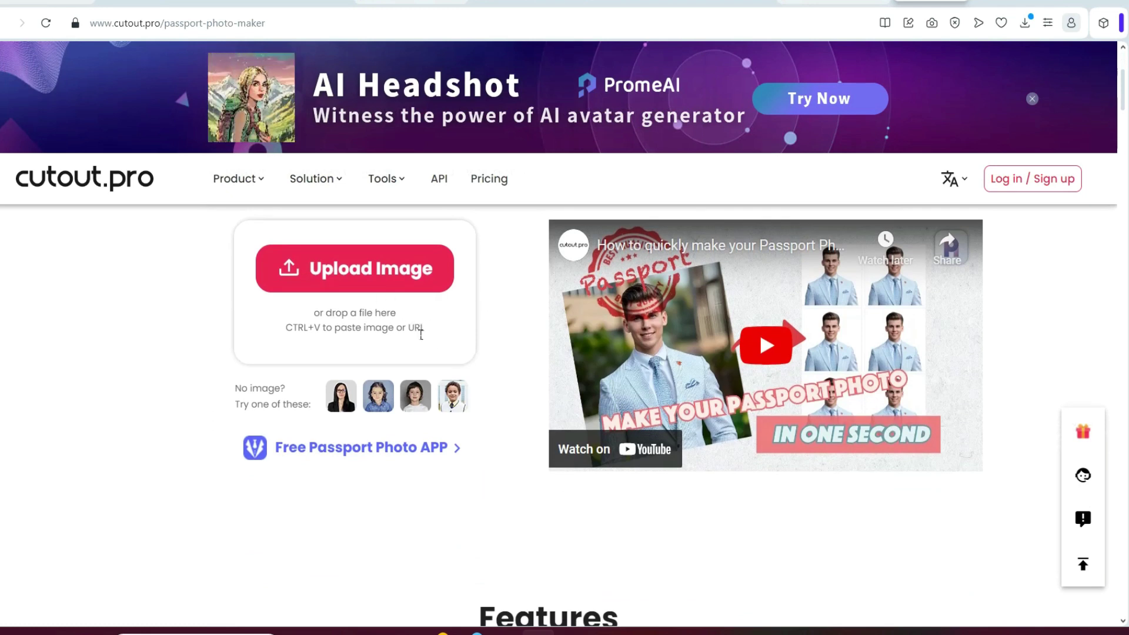
scroll(429, 333, "down", 3)
scroll(429, 333, "up", 4)
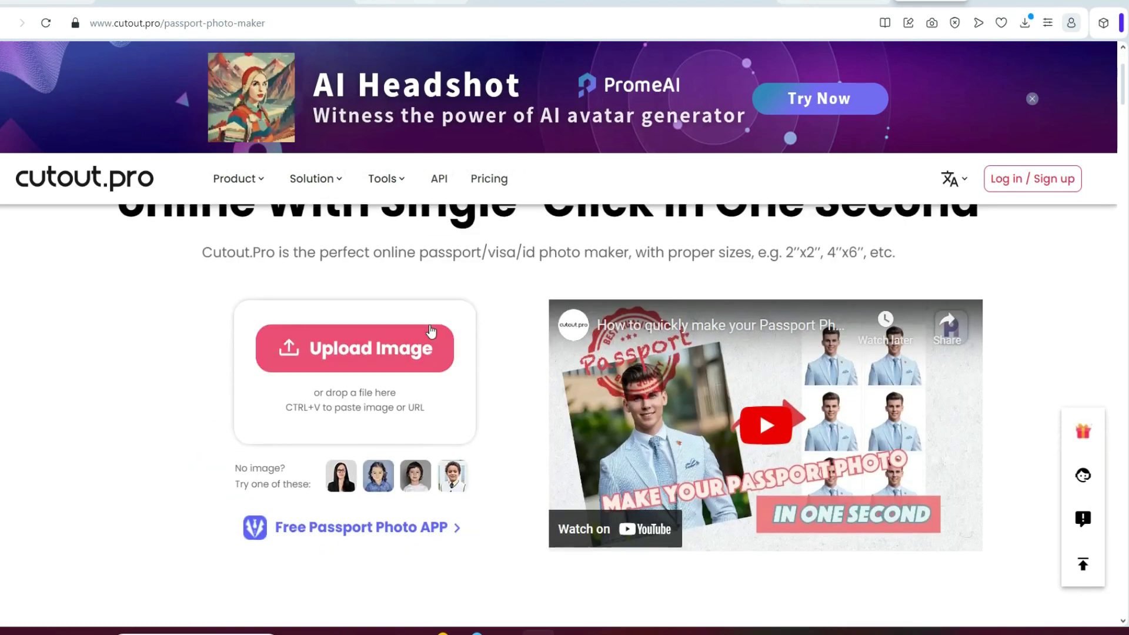
Try to upload the downloaded JPEG portrait of the man in the white T-shirt, then retry with the same photo.
left_click(360, 350)
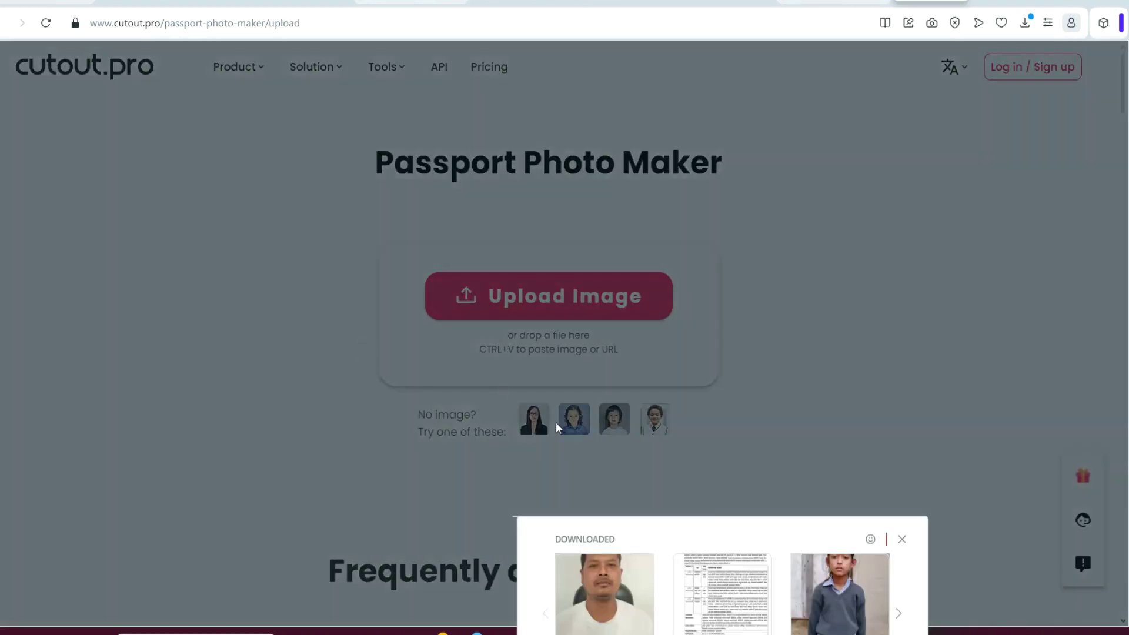
left_click(604, 599)
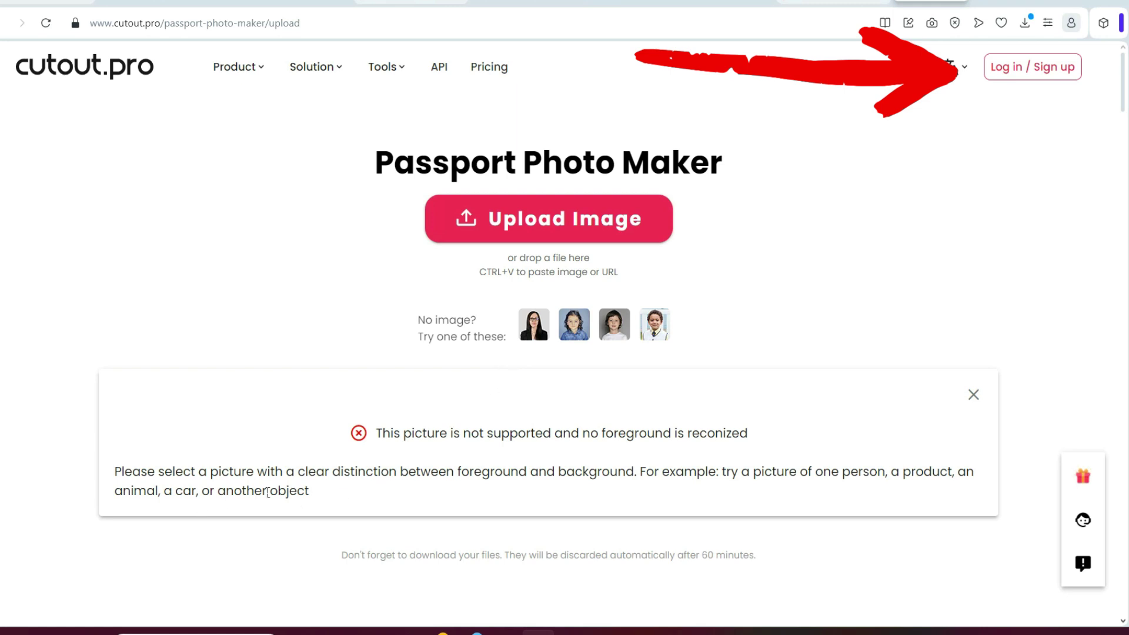
scroll(614, 470, "down", 1)
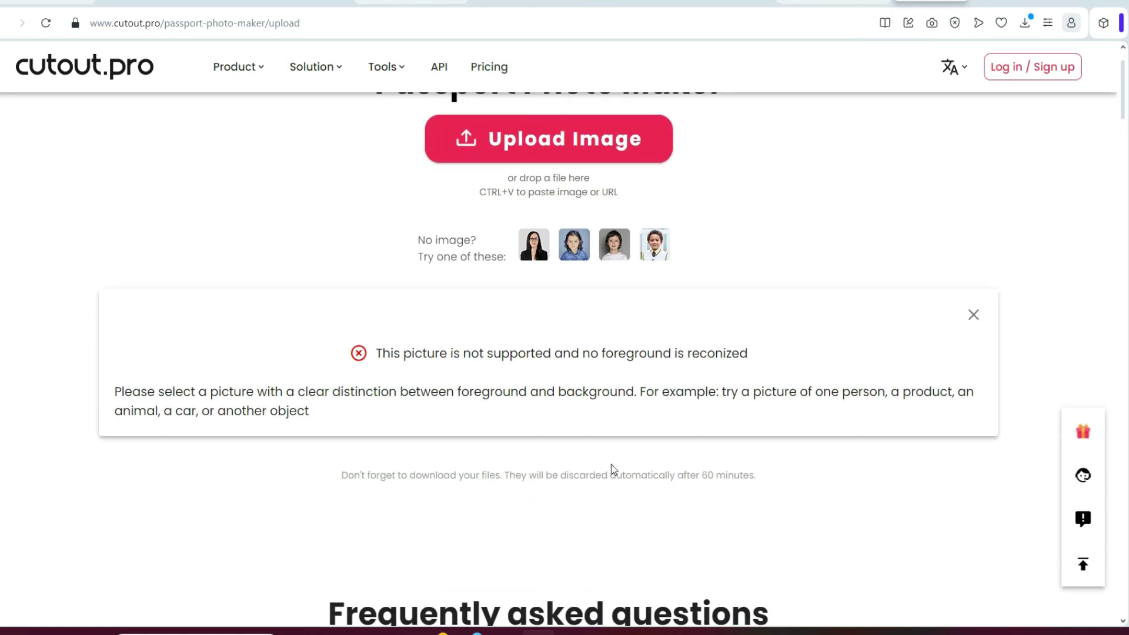
scroll(597, 410, "up", 1)
scroll(595, 408, "up", 1)
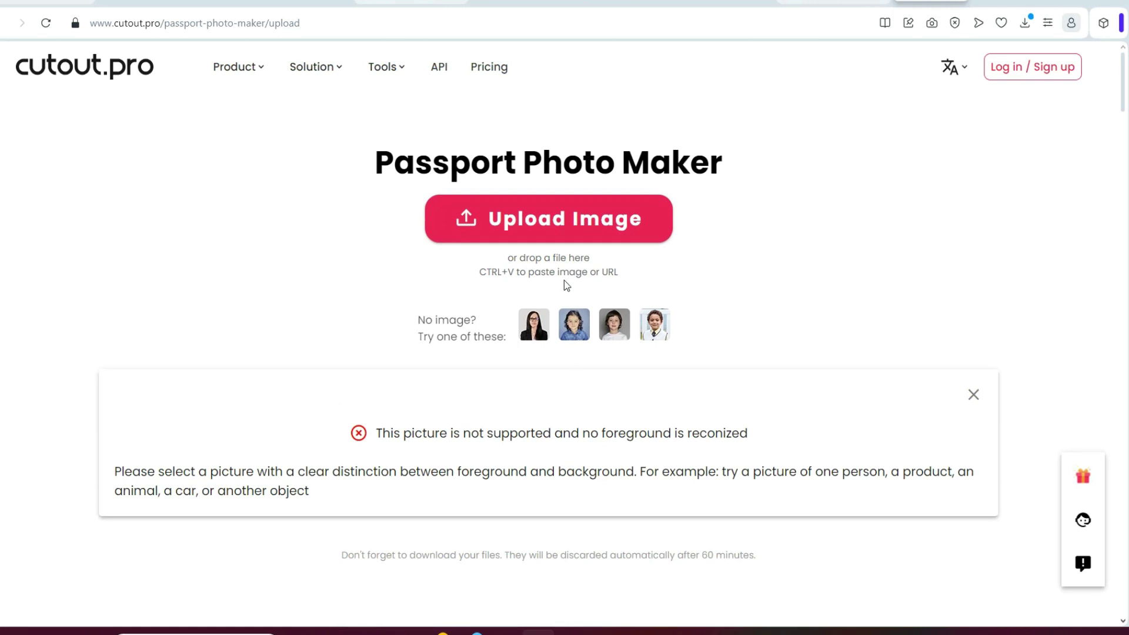
left_click(578, 214)
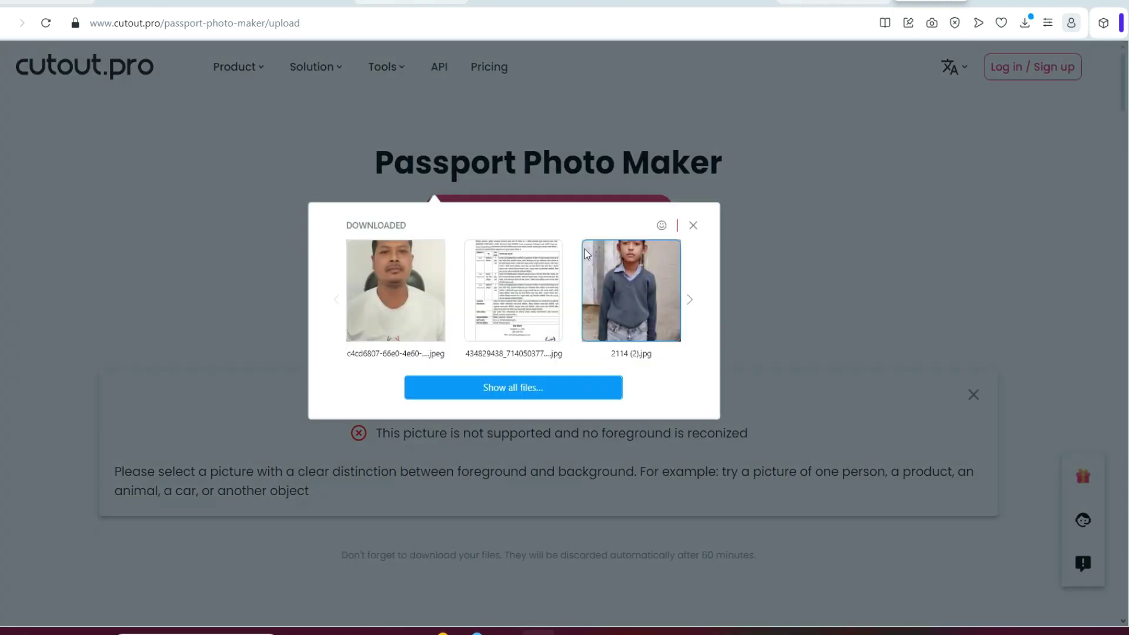
left_click(394, 291)
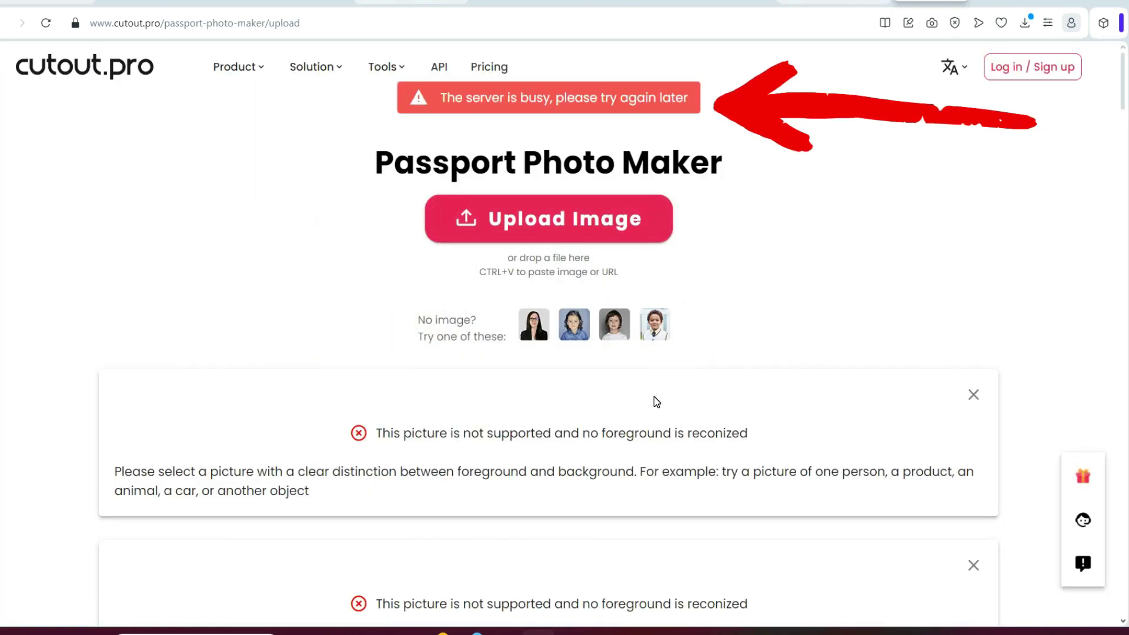
Log in to cutout.pro with the first listed Google account and confirm the sign-in.
scroll(653, 412, "down", 8)
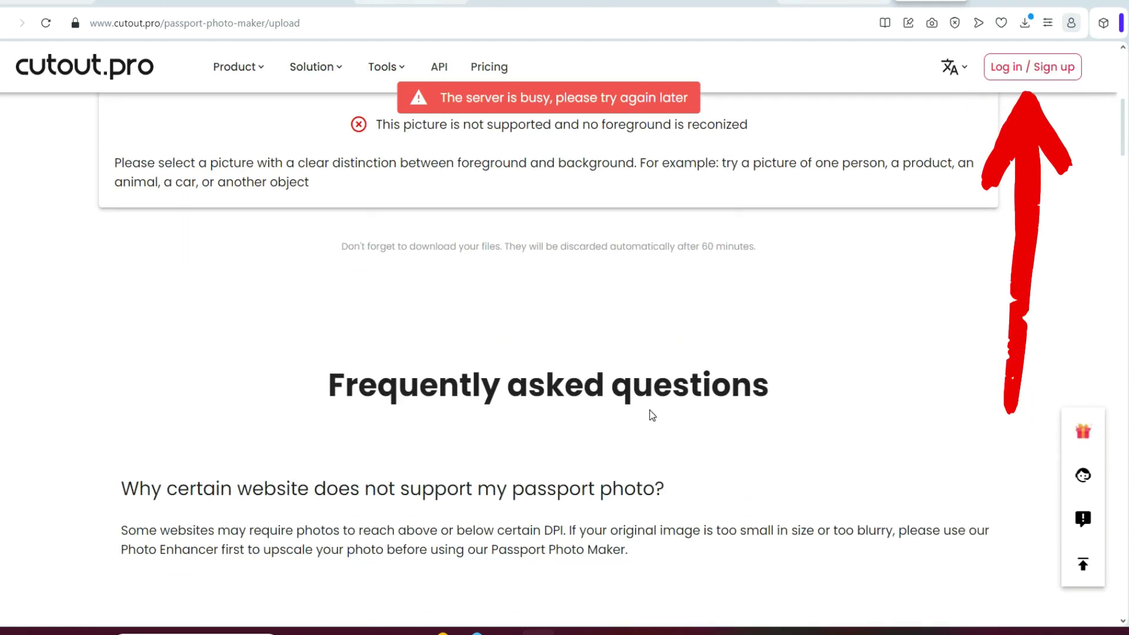
scroll(658, 418, "up", 5)
left_click(1033, 66)
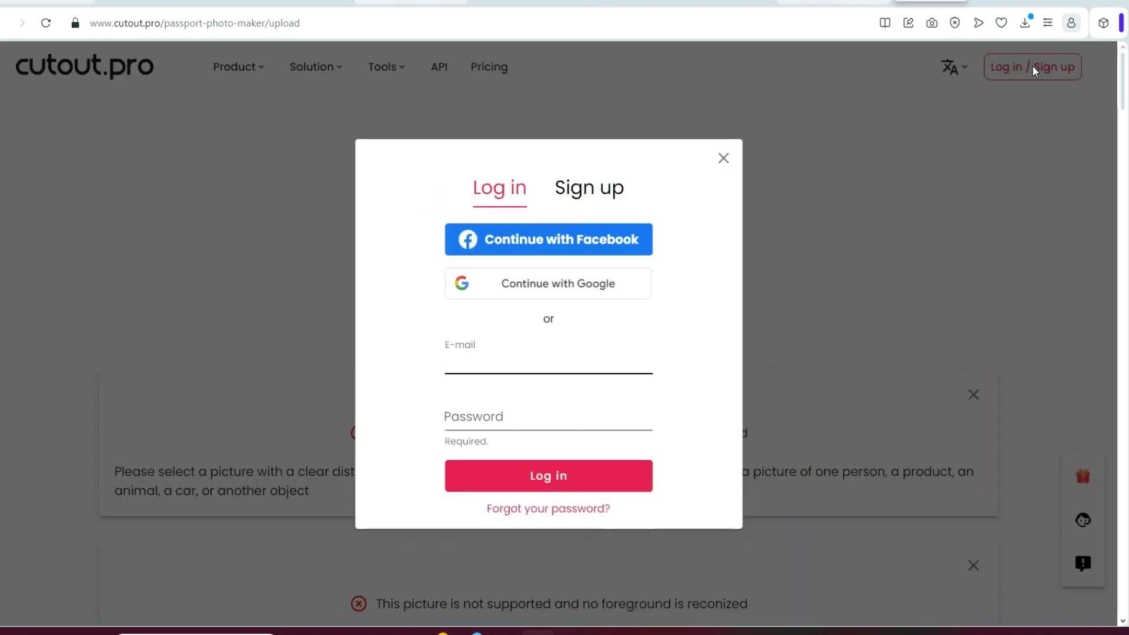
left_click(563, 287)
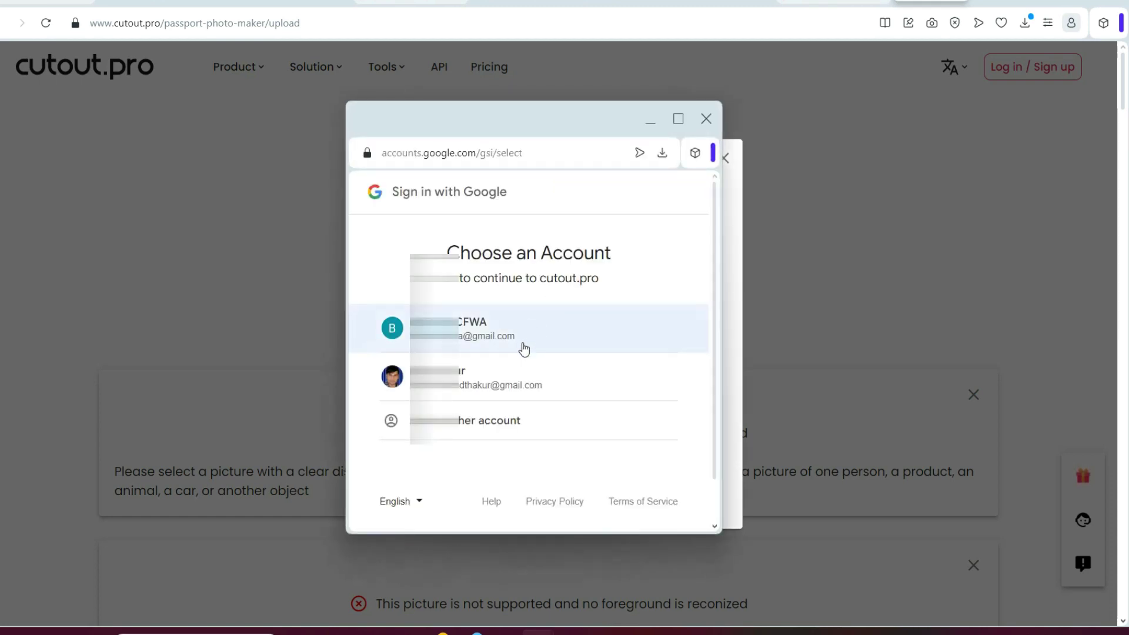
left_click(470, 331)
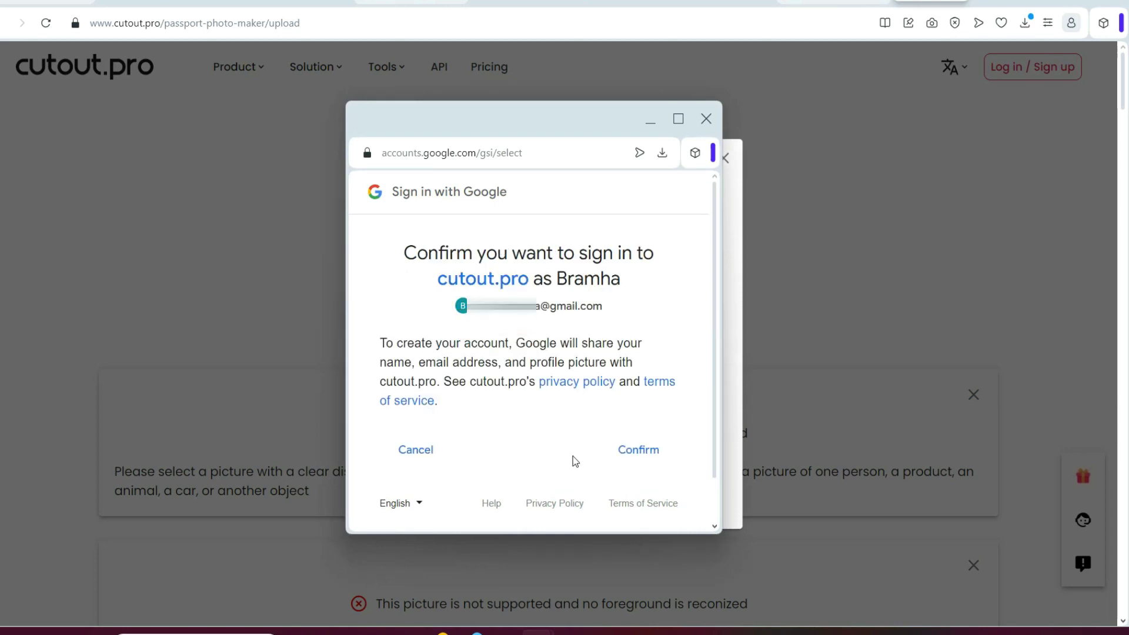
left_click(641, 448)
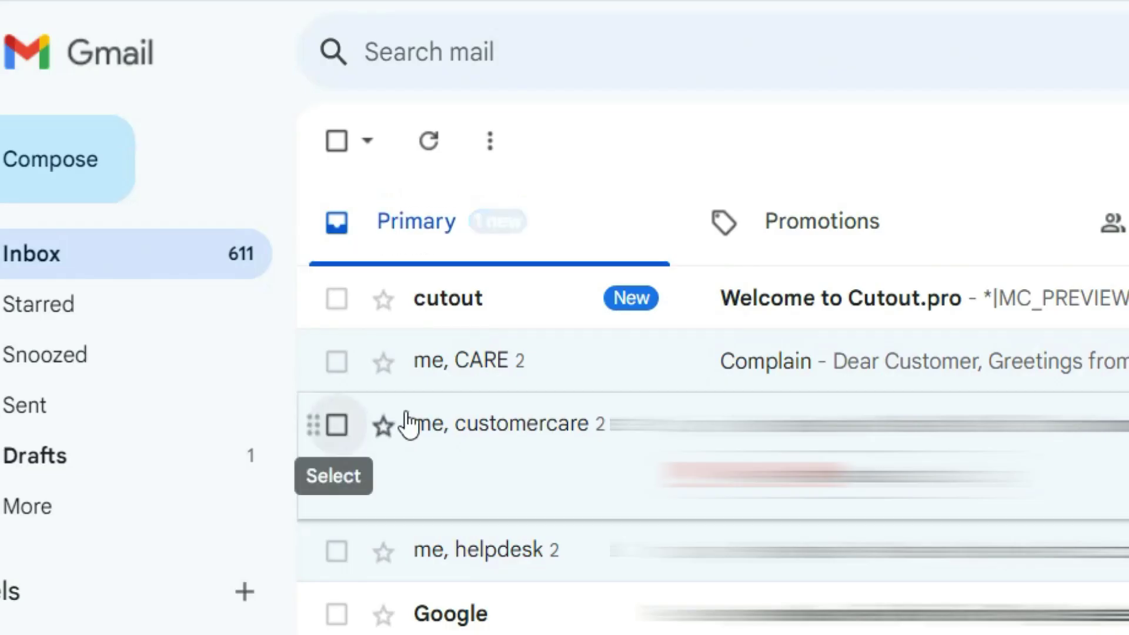
Switch to Gmail and read the "Welcome to Cutout.pro" message.
left_click(915, 304)
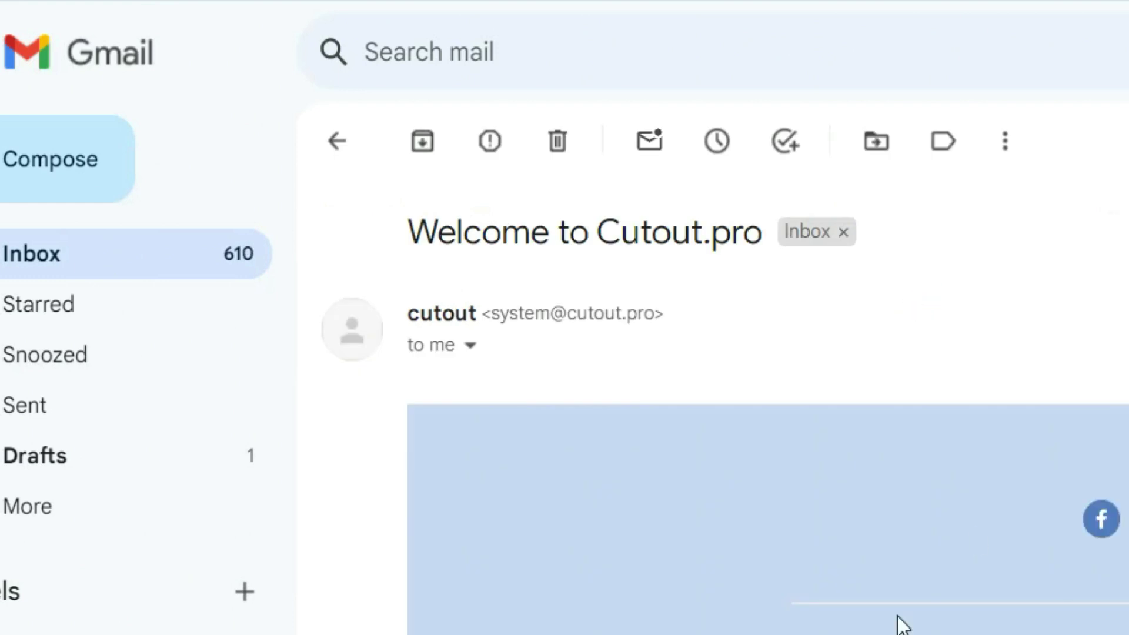
scroll(965, 598, "down", 5)
scroll(956, 600, "down", 5)
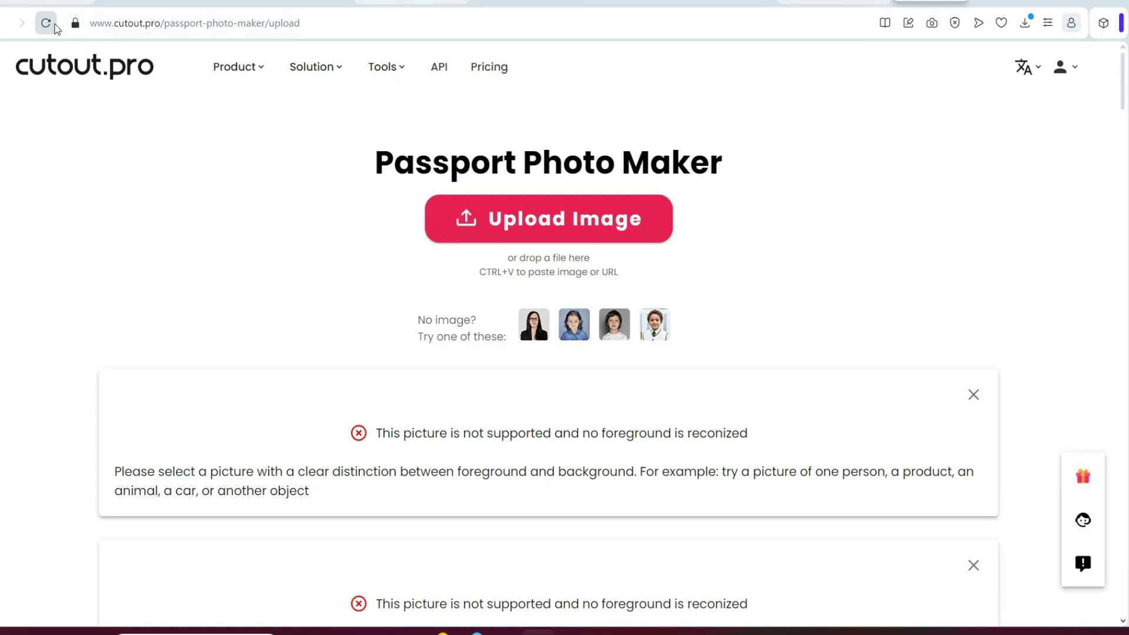
Upload the downloaded JPEG portrait of the man in the white T-shirt to the Passport Photo Maker and review the cutout.
left_click(533, 217)
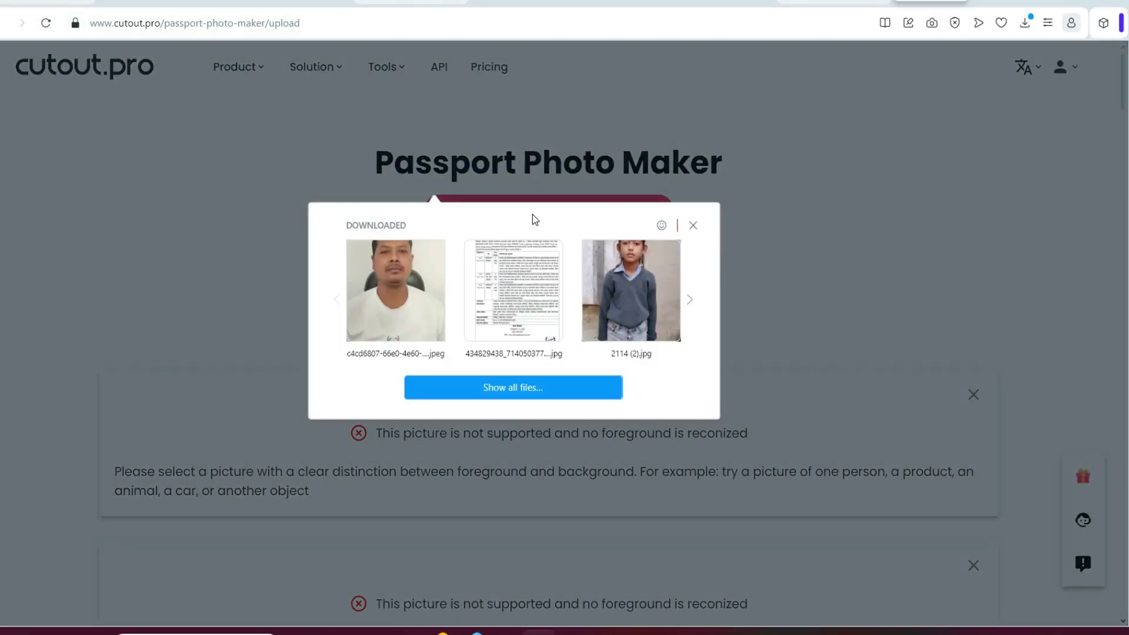
left_click(428, 288)
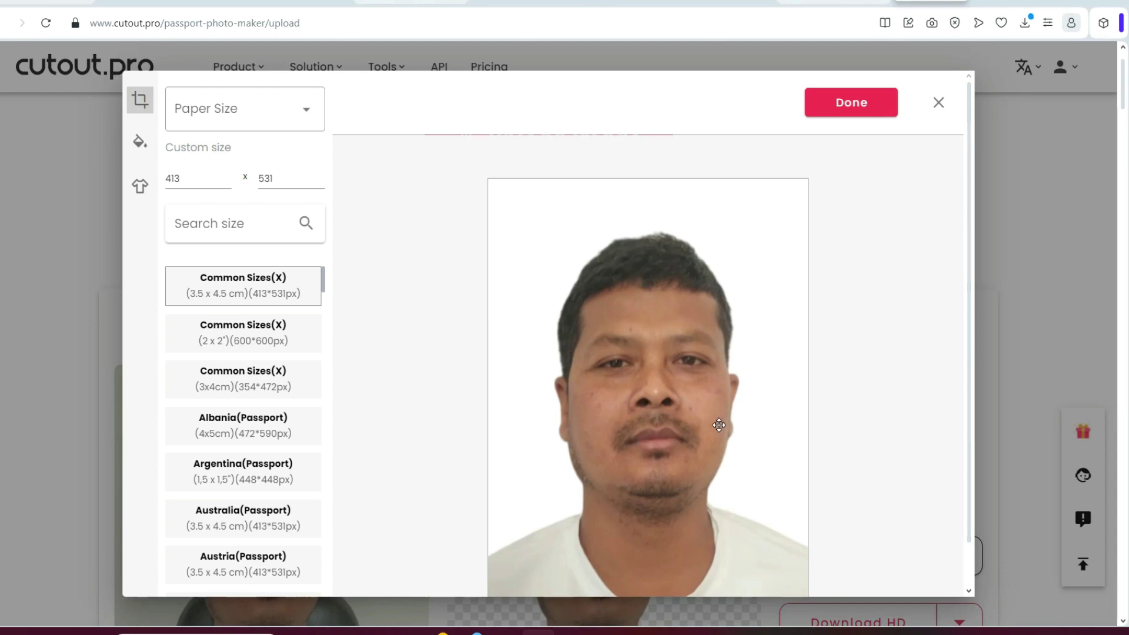
scroll(720, 421, "down", 1)
scroll(724, 421, "up", 1)
scroll(724, 420, "down", 1)
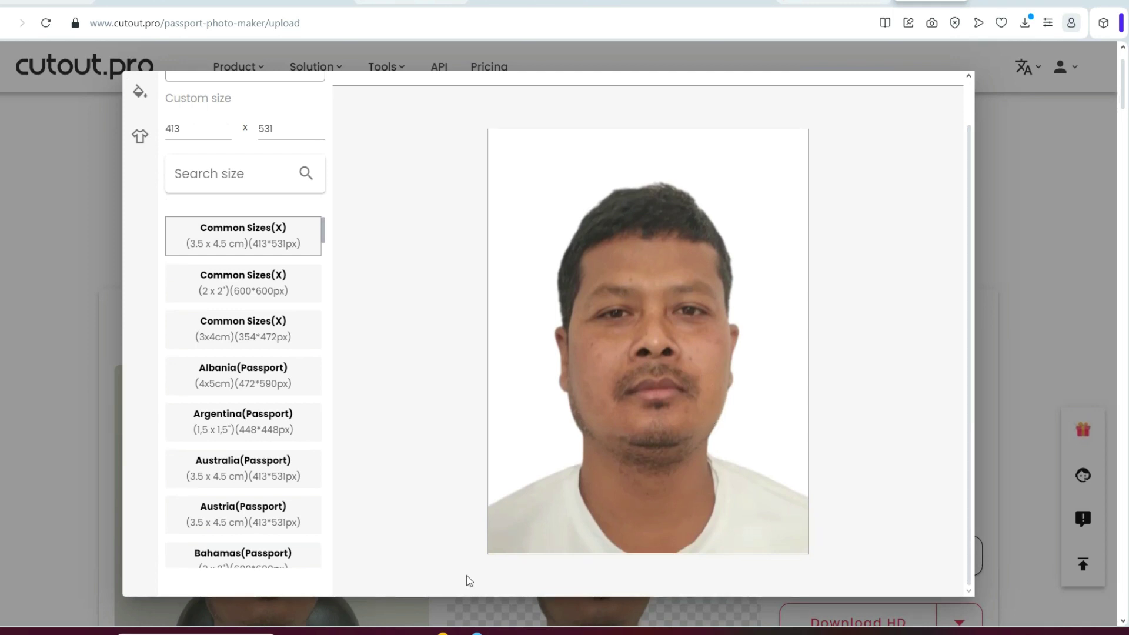
Switch to File Explorer, open the original portrait from the Downloads folder and inspect its background up close.
left_click(442, 634)
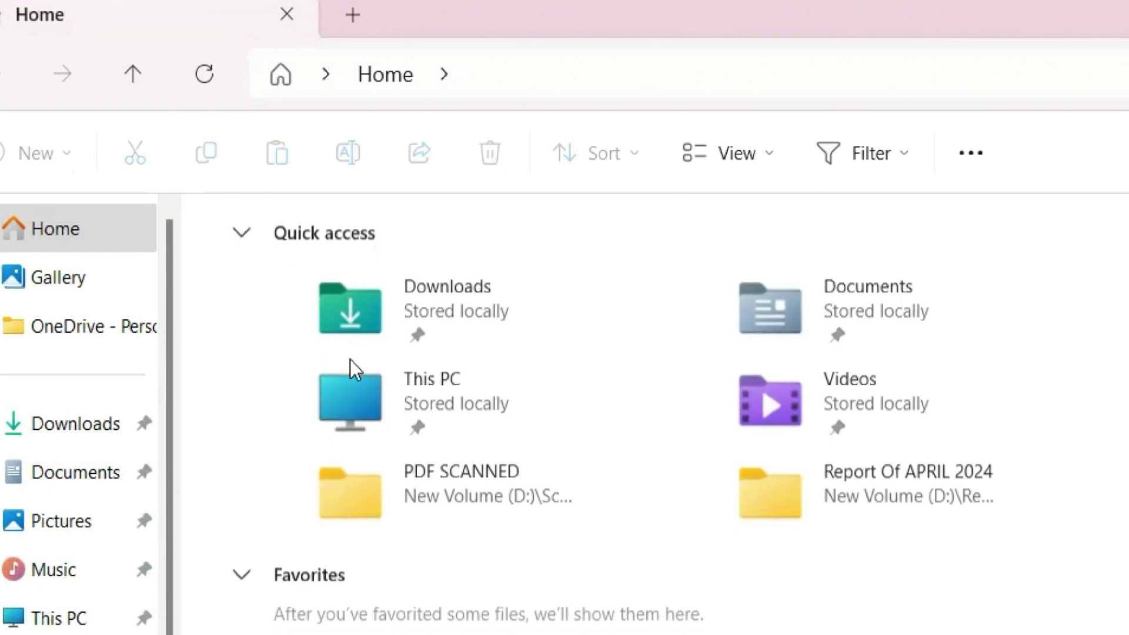
left_click(64, 424)
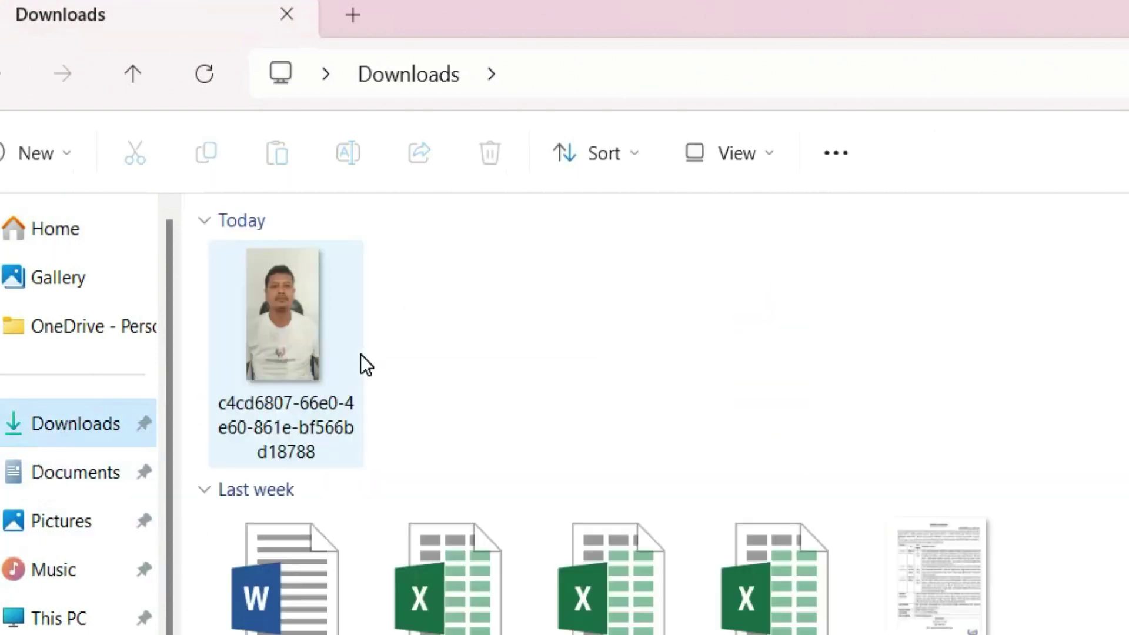
left_click(303, 321)
double_click(304, 321)
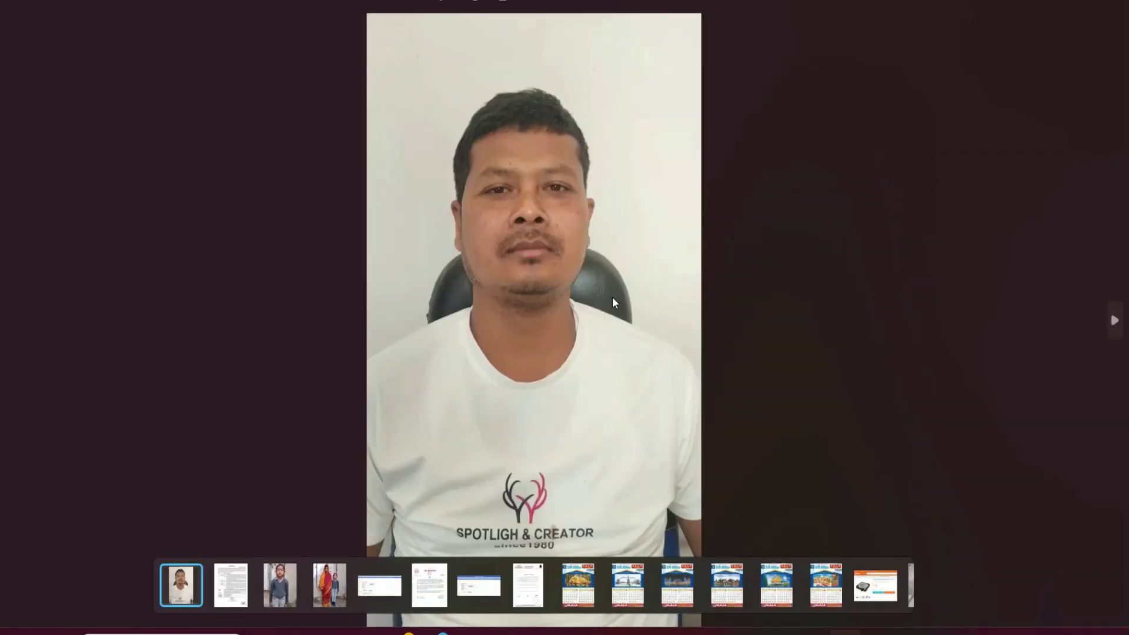
scroll(603, 280, "up", 2)
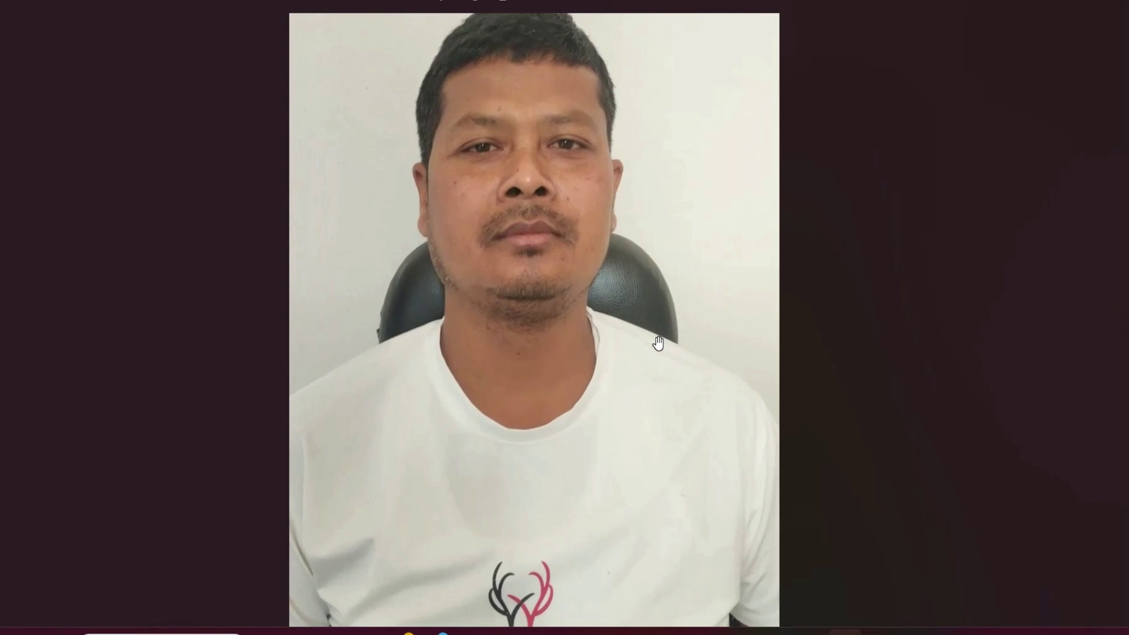
scroll(659, 343, "down", 2)
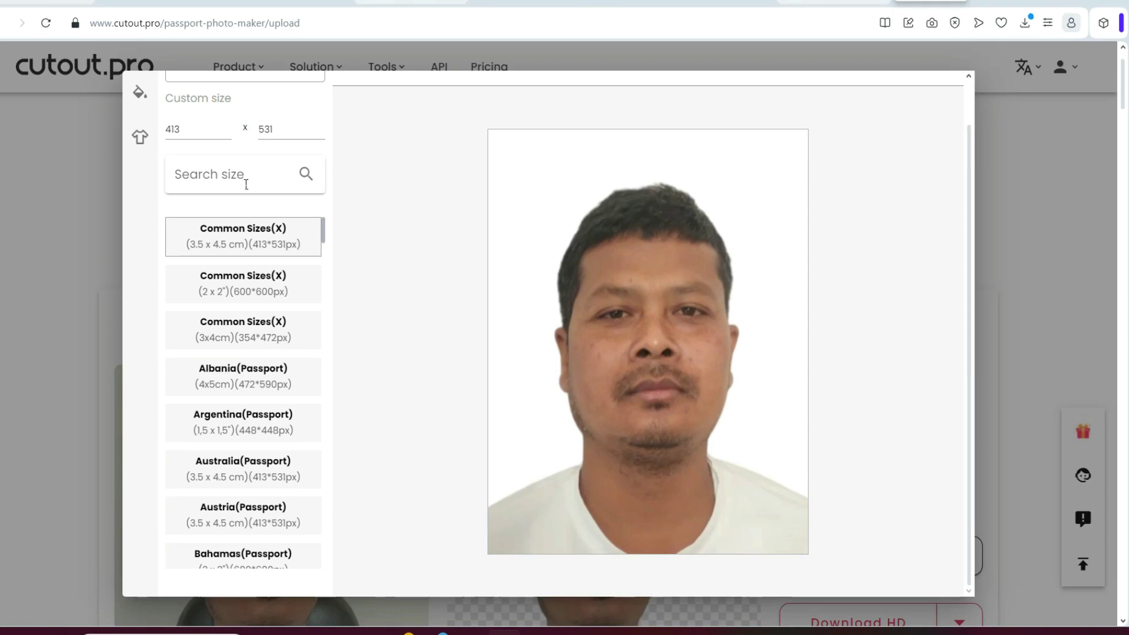
Look through the preset photo sizes in the passport photo editor and search them for "india".
scroll(264, 206, "up", 1)
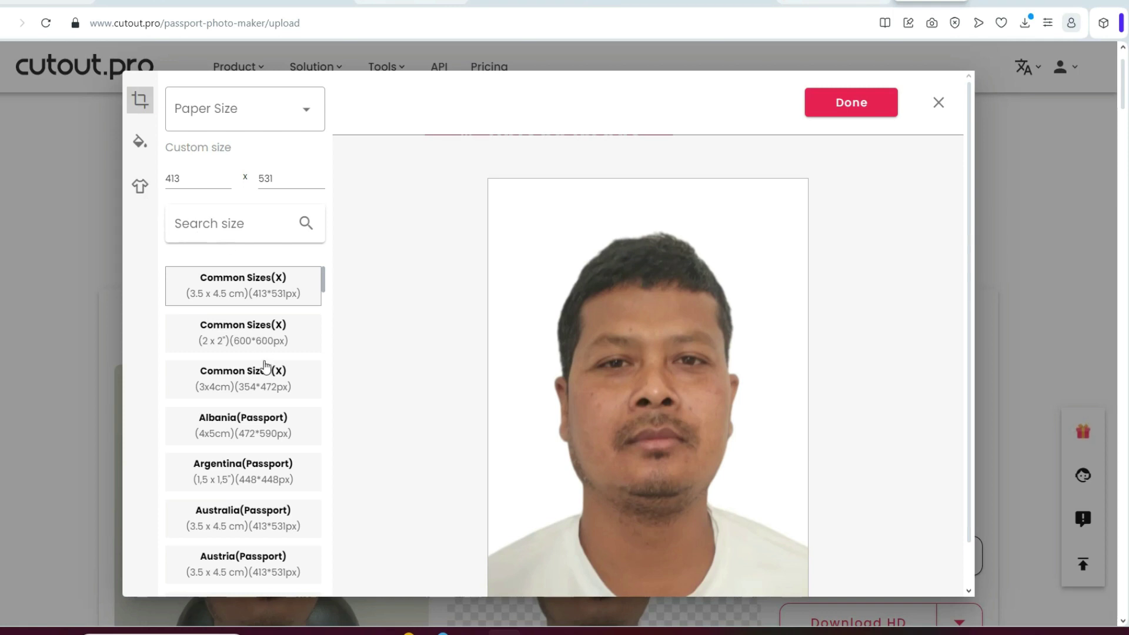
scroll(300, 297, "down", 1)
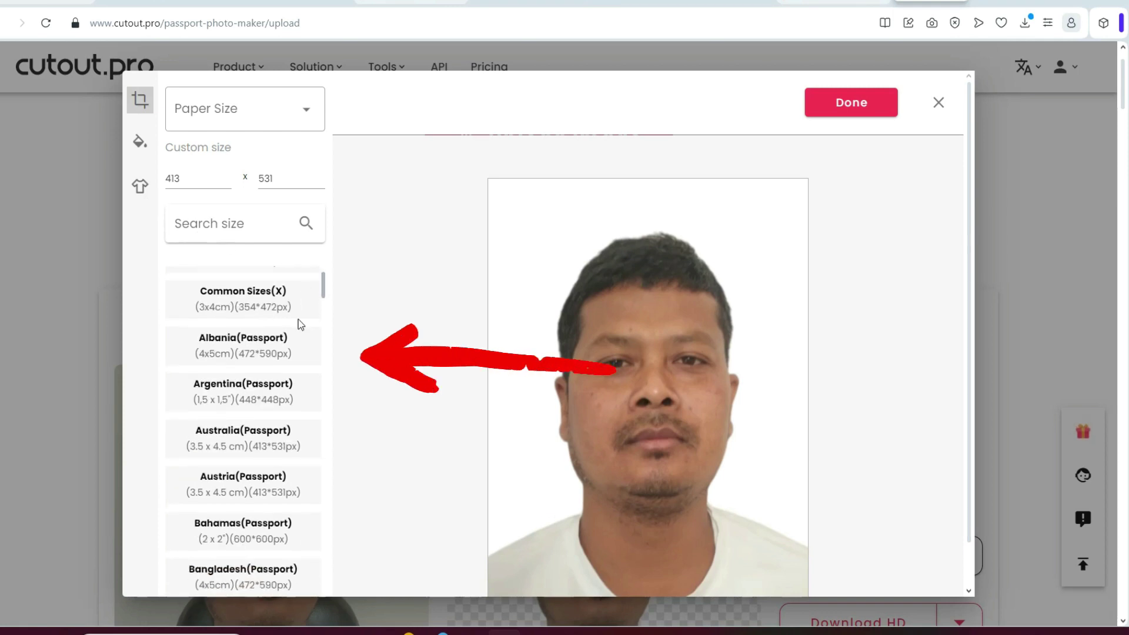
scroll(288, 353, "up", 1)
left_click(244, 222)
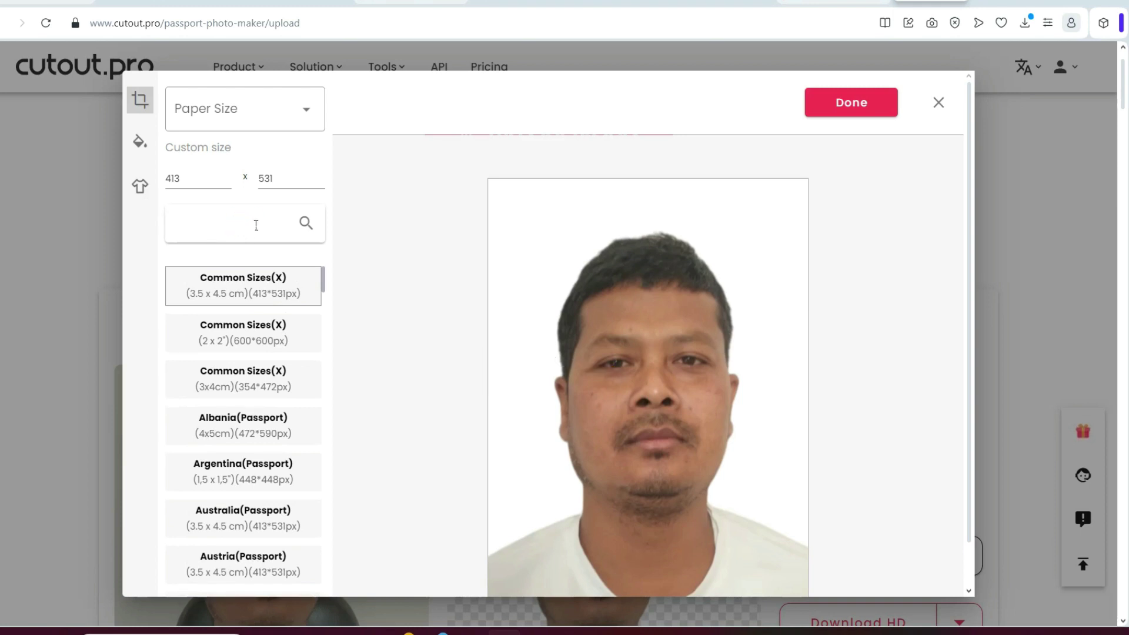
type("india")
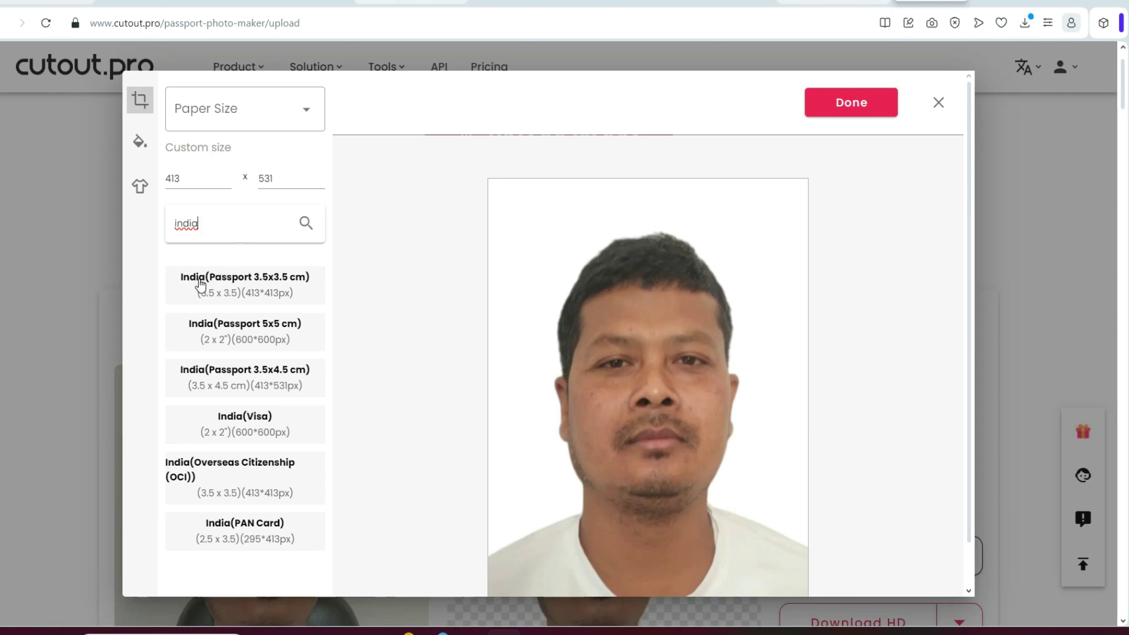
Apply the India (Passport 3.5x3.5 cm) preset to the portrait, then switch it to India (Passport 5x5 cm).
scroll(249, 324, "down", 1)
scroll(248, 323, "up", 1)
left_click(242, 281)
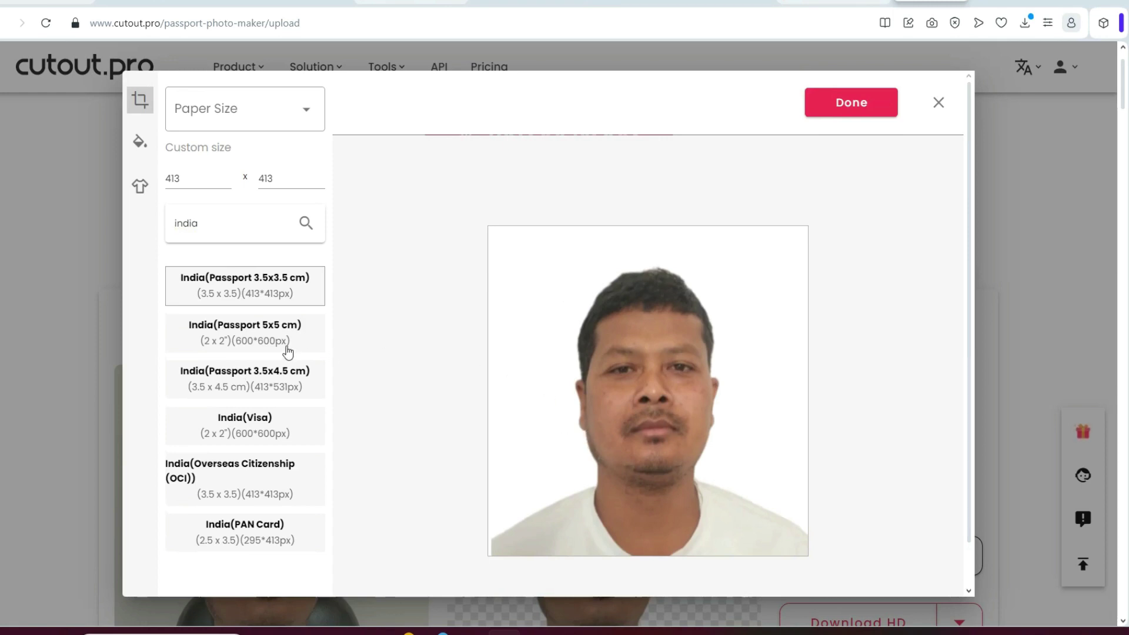
left_click(238, 336)
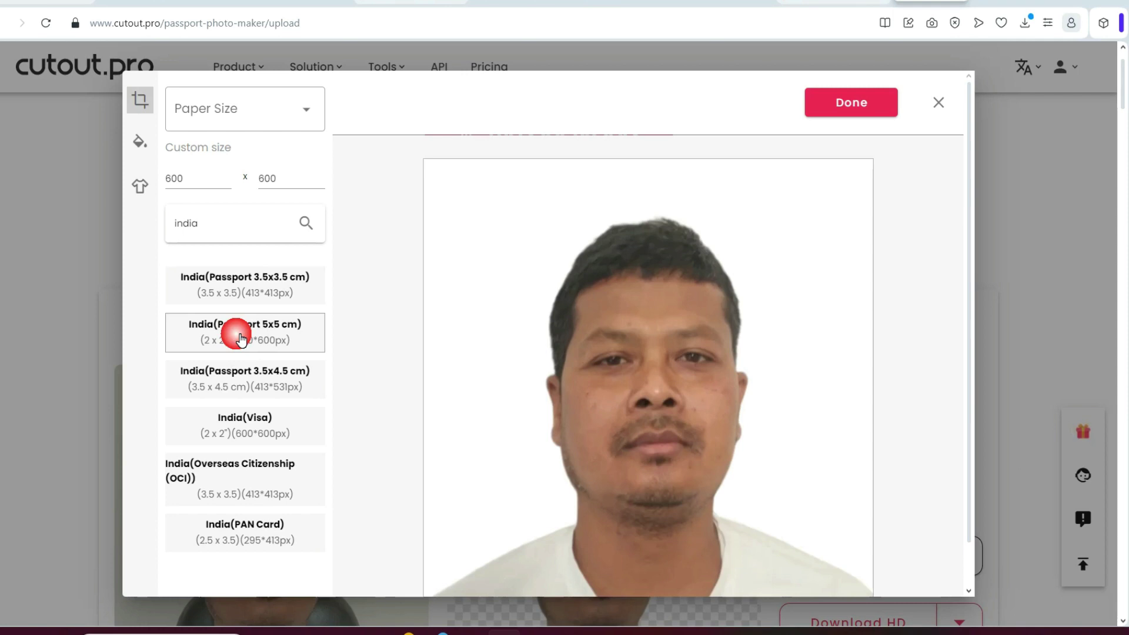
scroll(265, 336, "down", 1)
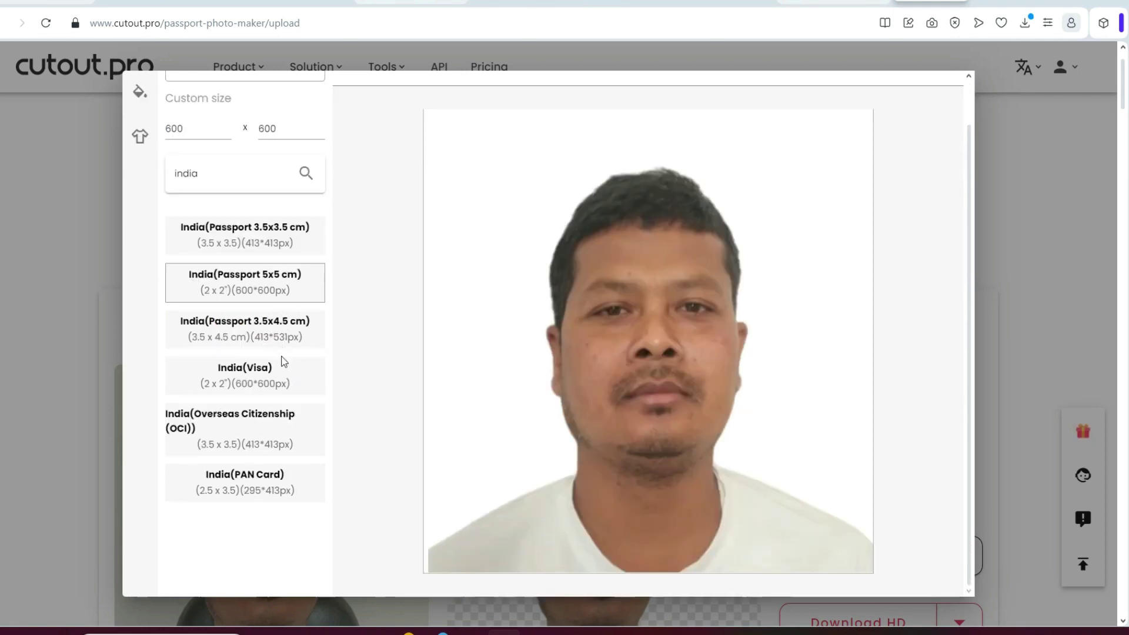
Apply the India (Passport 3.5x4.5 cm) size preset to the portrait.
left_click(278, 361)
left_click(280, 327)
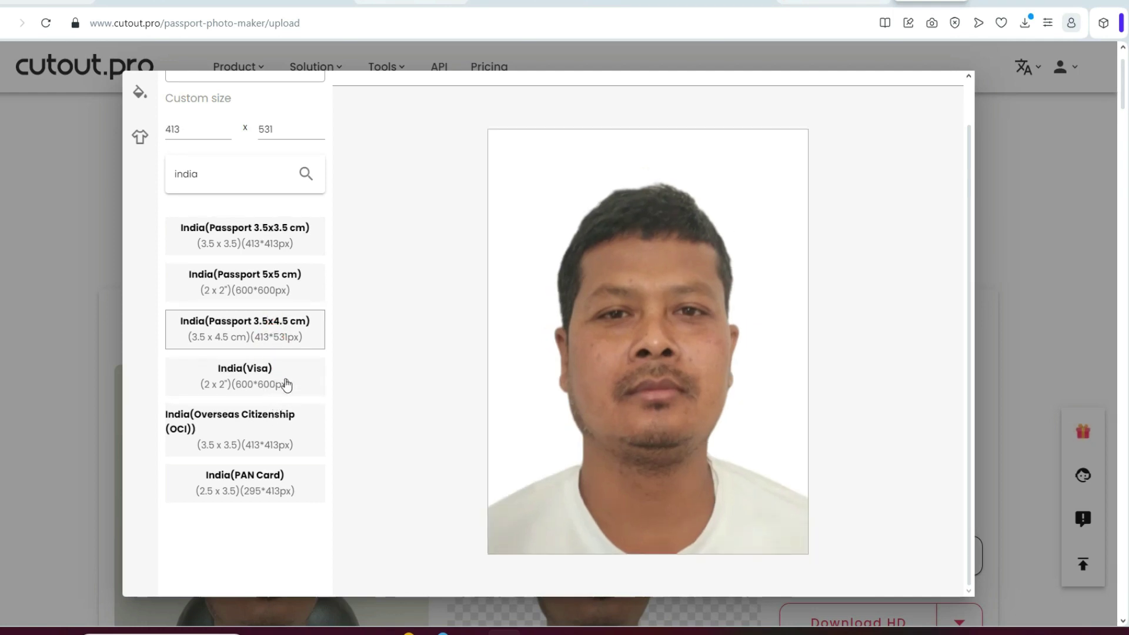
Try several preset background colours behind the portrait, including orange, pale pink, black, the blue gradient and pale blue.
scroll(279, 350, "up", 2)
left_click(140, 145)
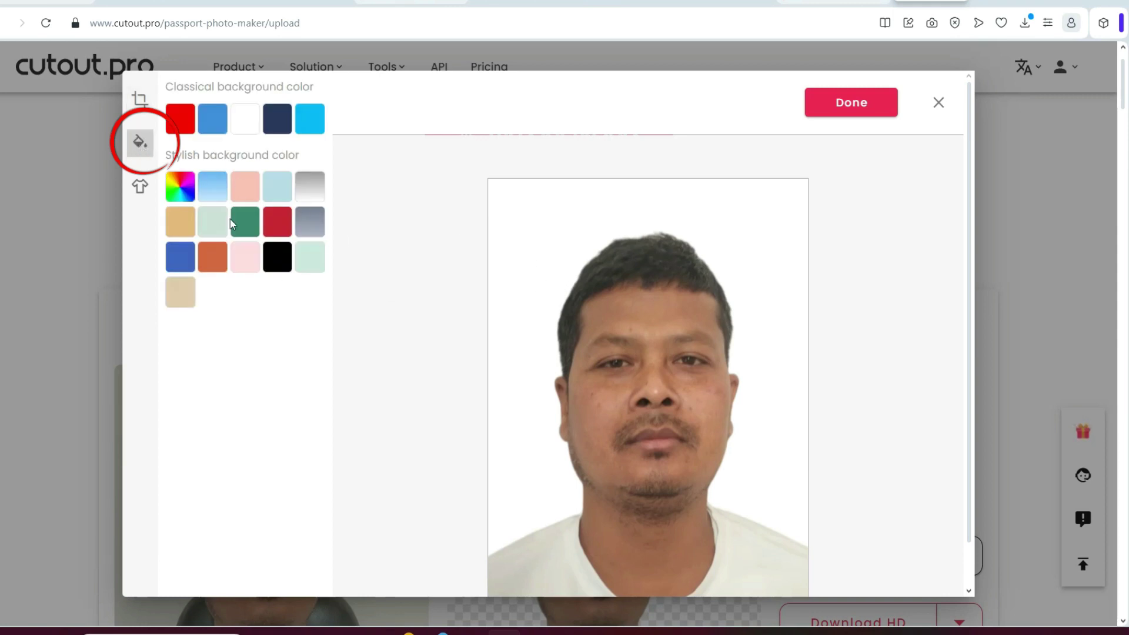
left_click(223, 256)
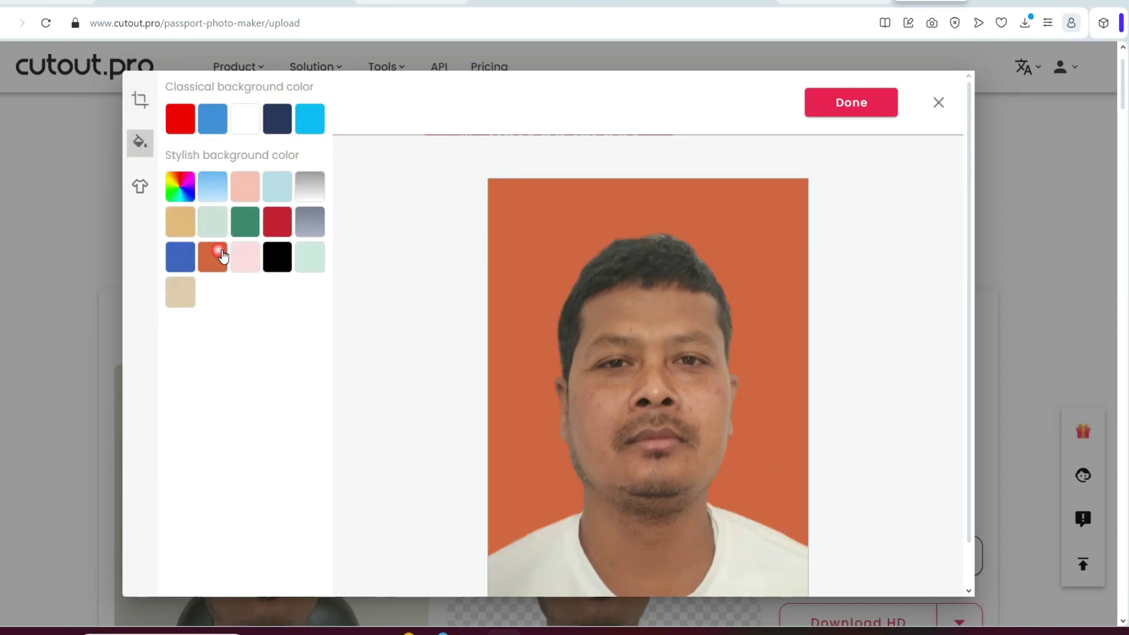
left_click(257, 257)
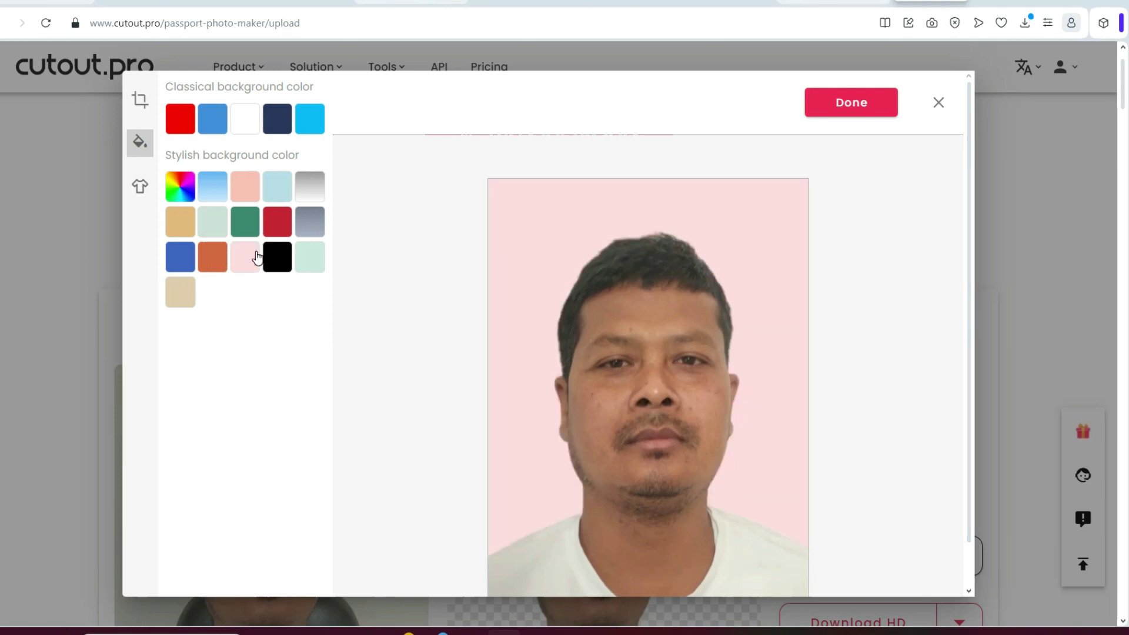
left_click(287, 255)
left_click(311, 255)
left_click(317, 224)
left_click(267, 187)
left_click(250, 185)
left_click(281, 191)
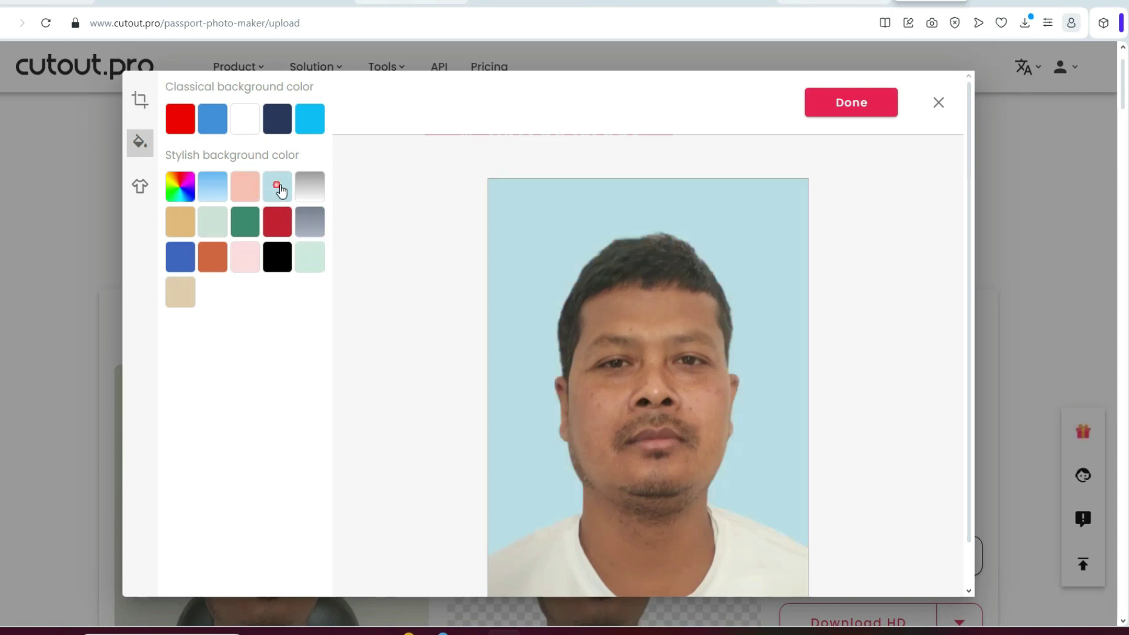
left_click(210, 189)
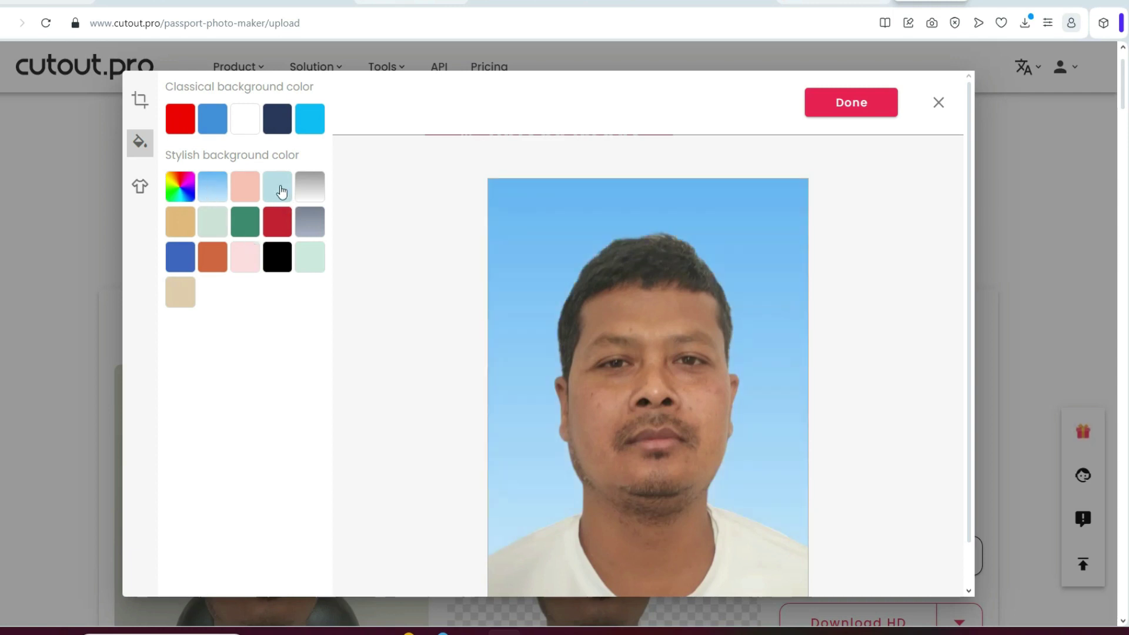
left_click(280, 189)
Set a custom light cornflower-blue background behind the portrait, trying bright cyan and a stronger blue from the colour palette first.
left_click(182, 193)
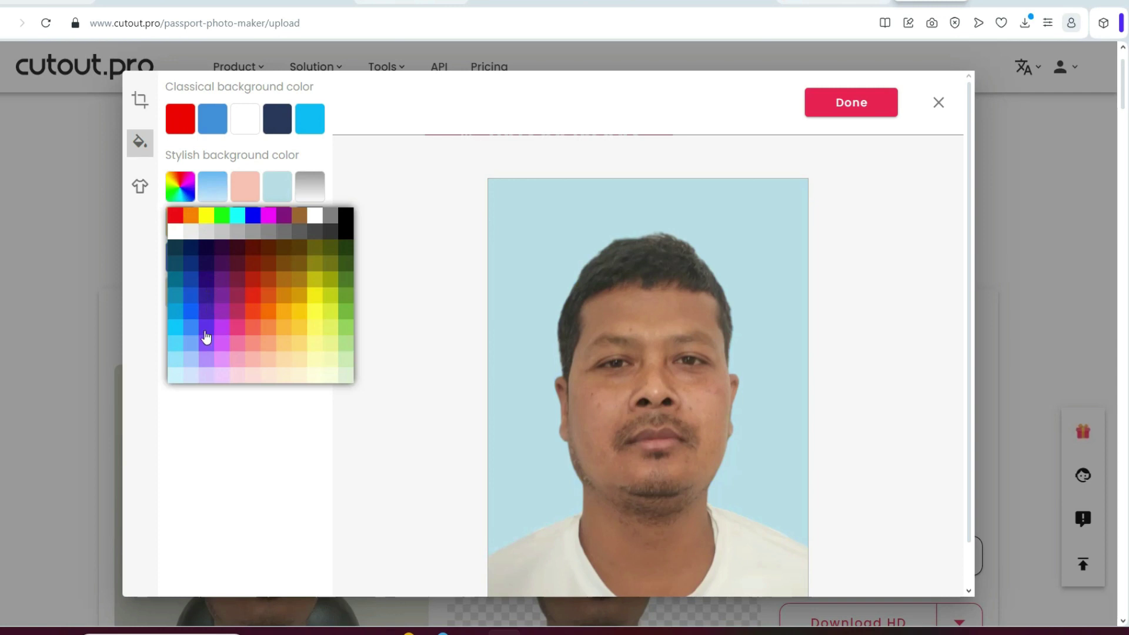
left_click(179, 327)
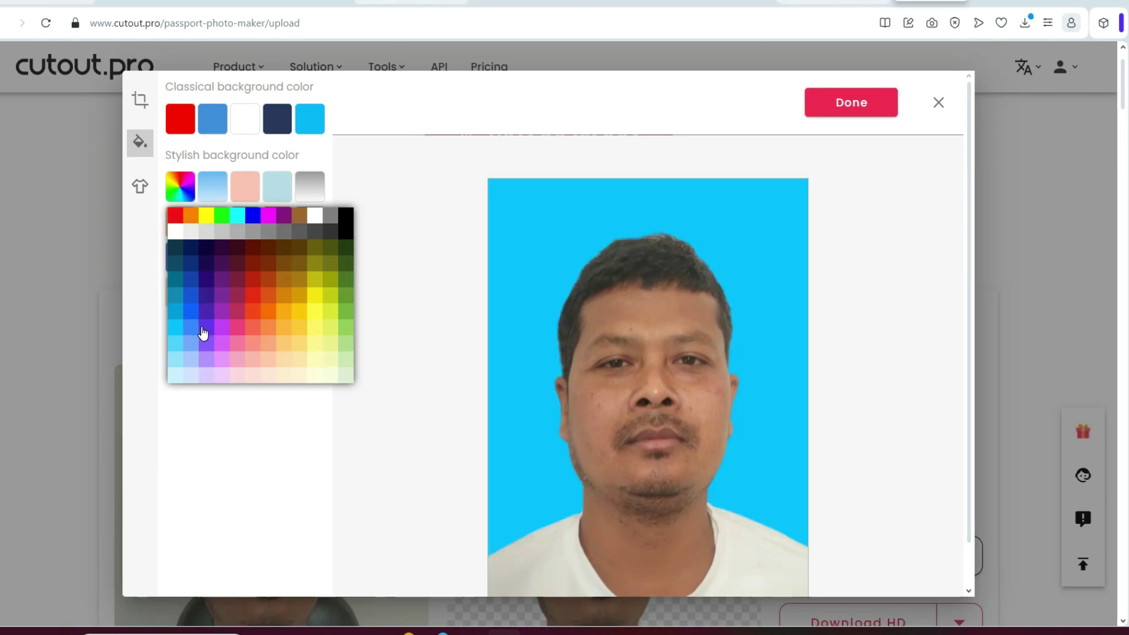
left_click(198, 327)
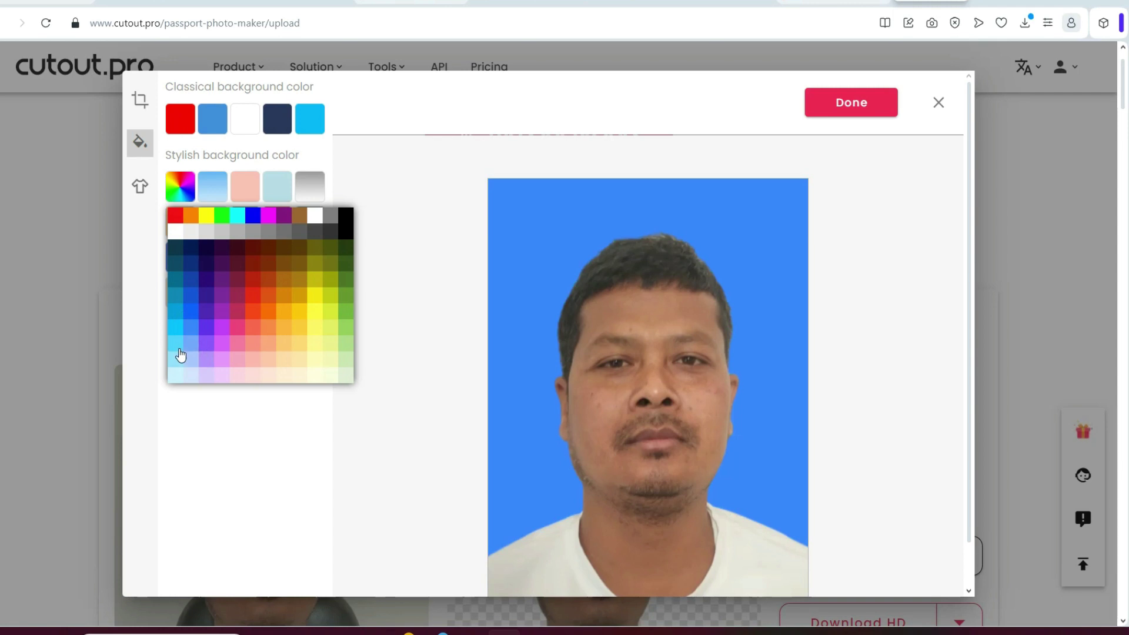
left_click(175, 188)
Try the men's navy suit with white shirt and dark patterned tie on the portrait.
left_click(140, 187)
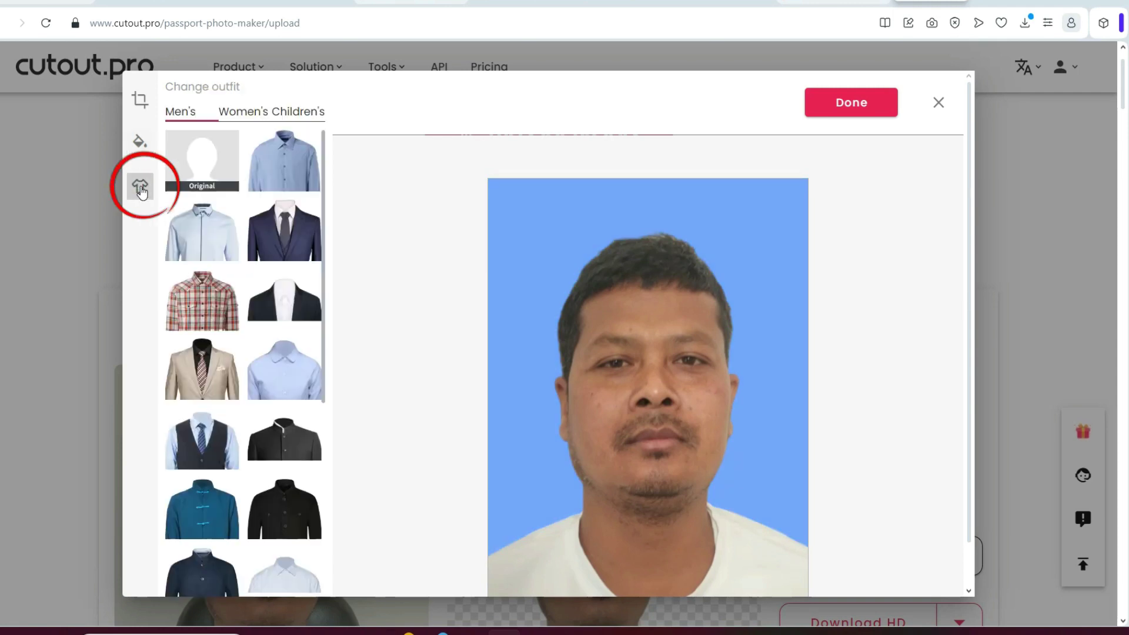
scroll(653, 412, "down", 1)
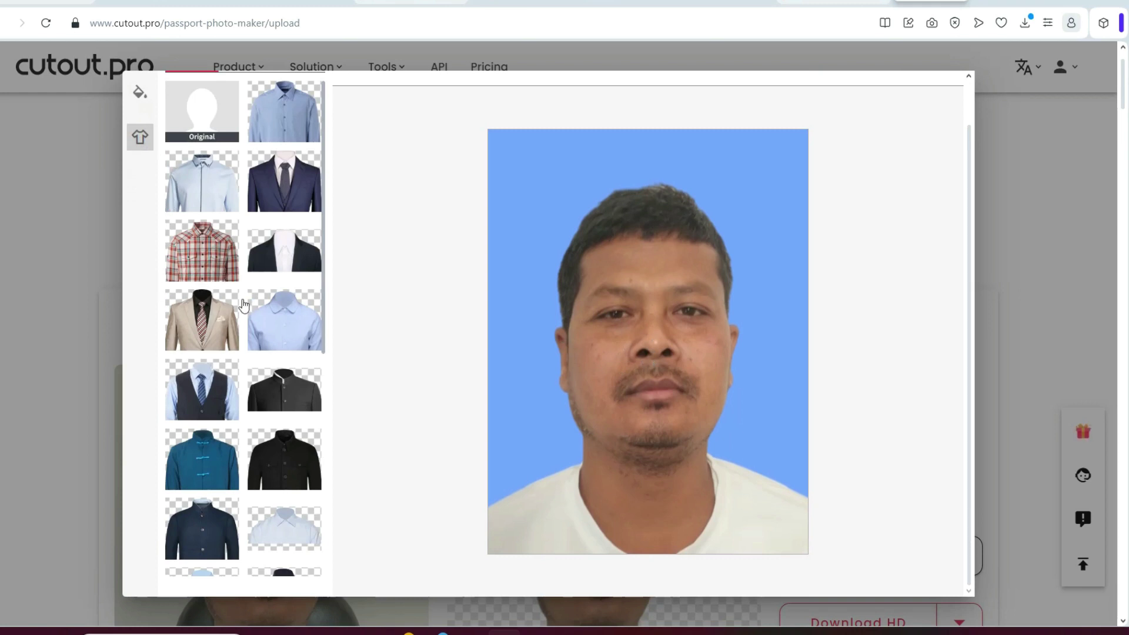
left_click(284, 187)
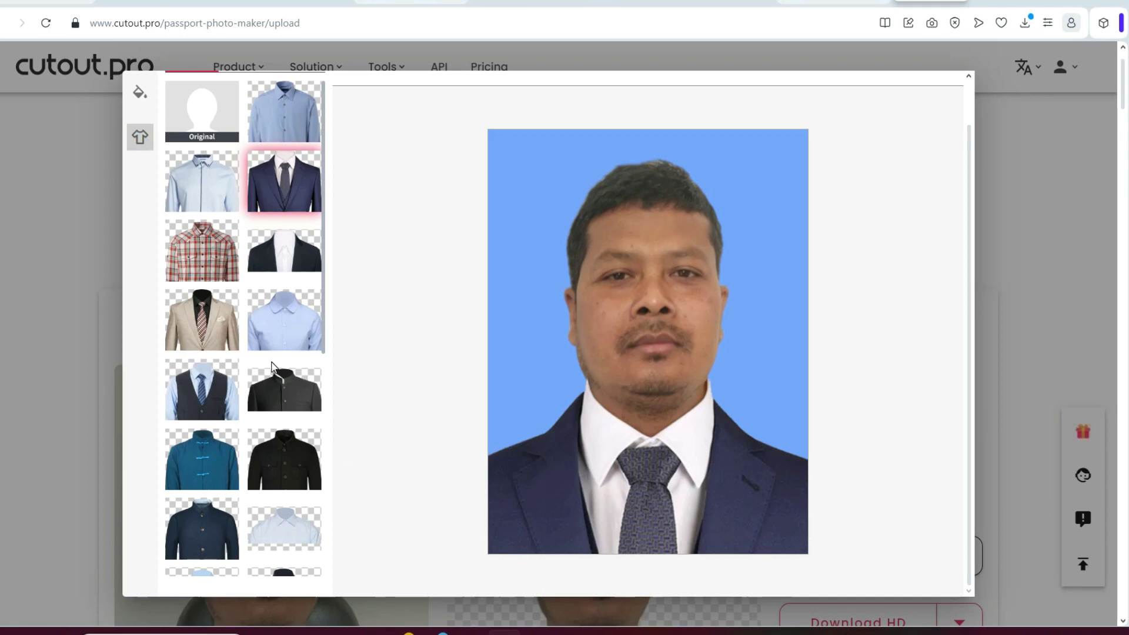
Look through the remaining men's outfits and try the last navy suit with plain navy tie, followed by a black suit.
scroll(272, 366, "down", 4)
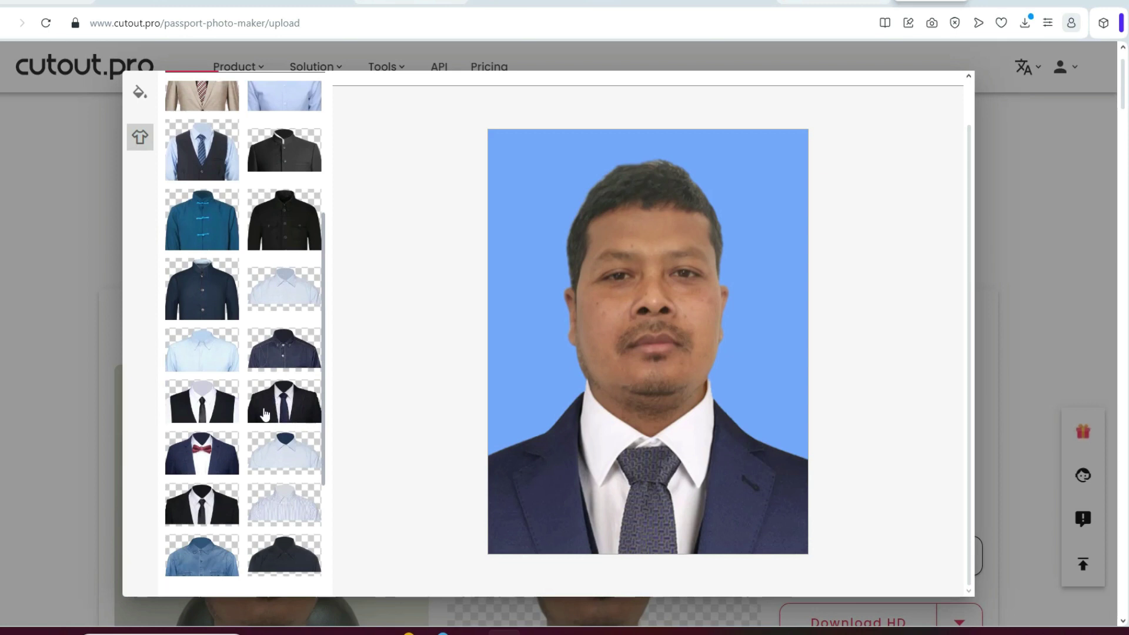
scroll(262, 403, "down", 1)
scroll(260, 401, "down", 1)
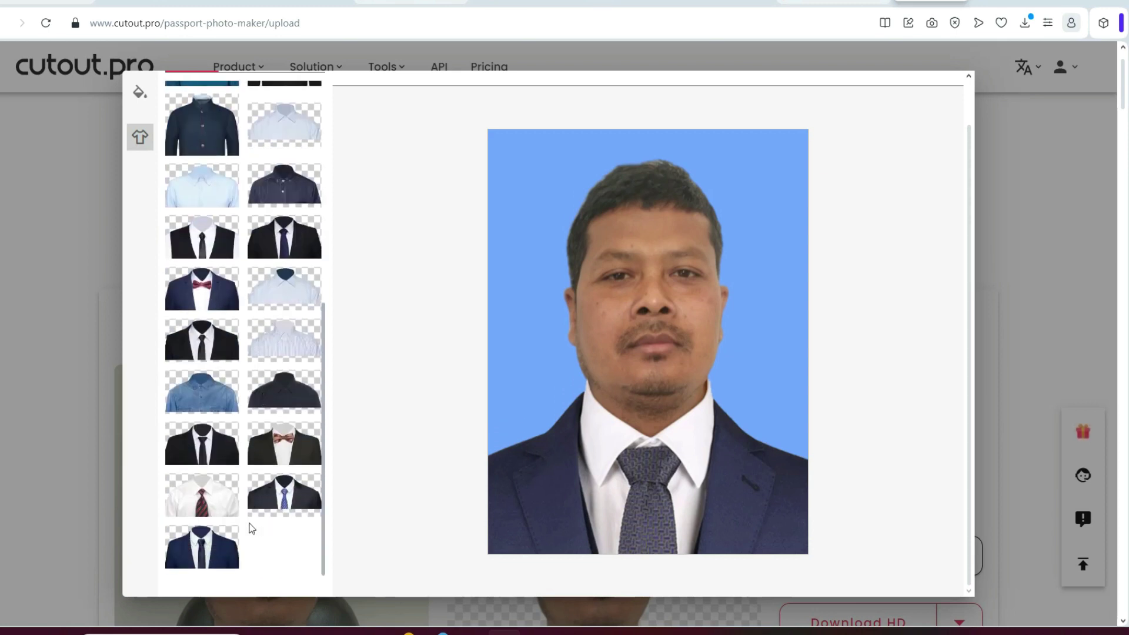
left_click(214, 557)
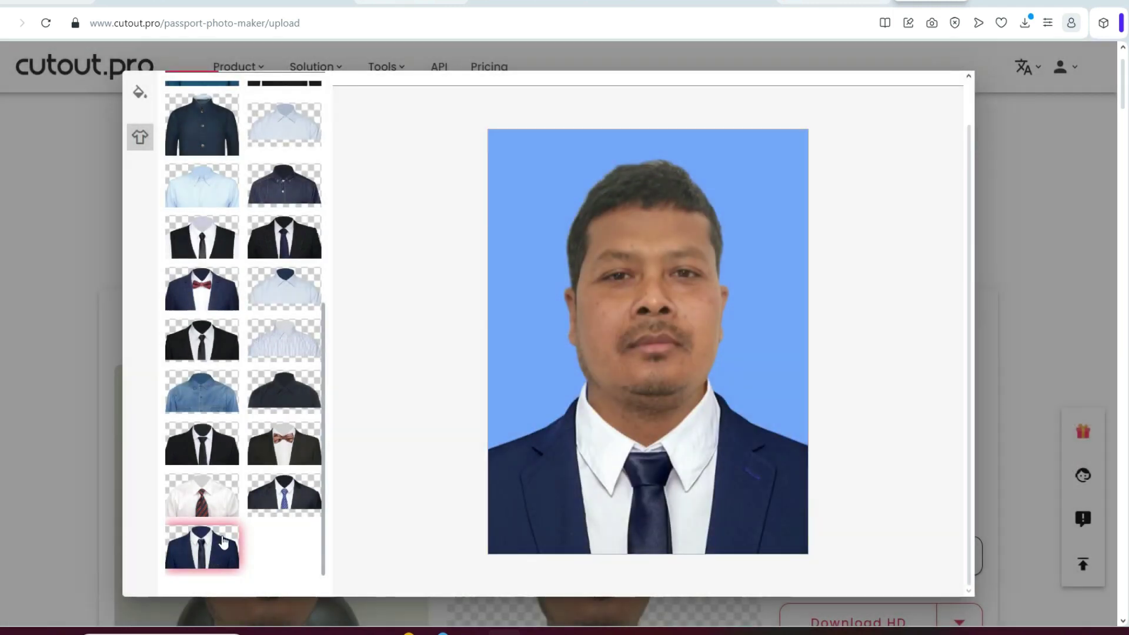
left_click(218, 446)
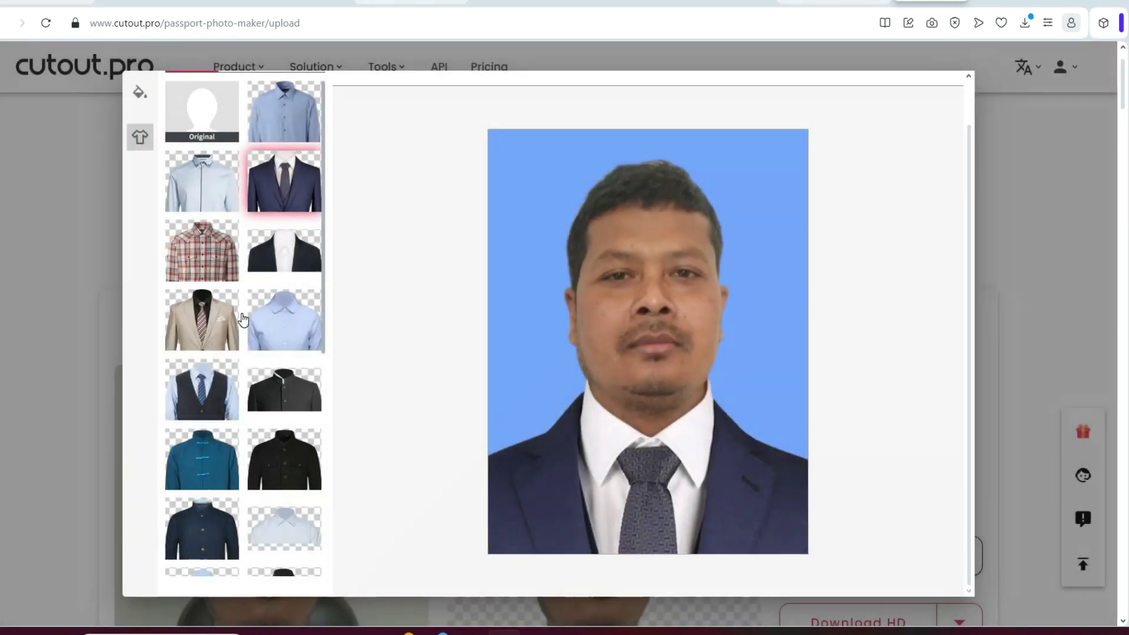
Dress the portrait in the men's black suit with white shirt and black tie.
scroll(243, 324, "down", 5)
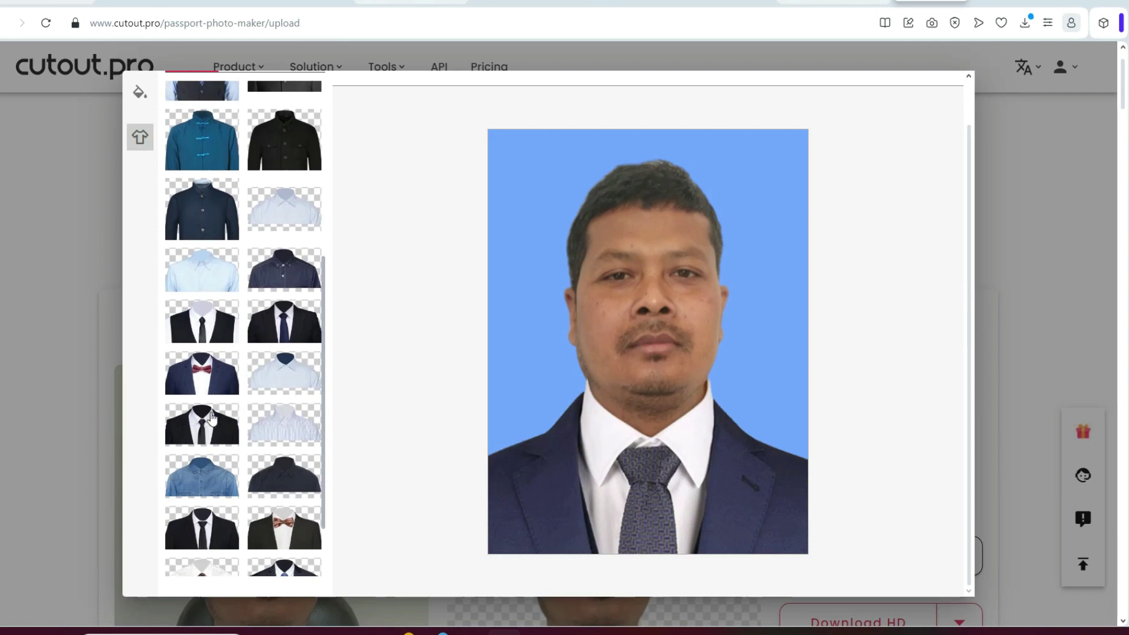
left_click(211, 420)
scroll(266, 391, "up", 6)
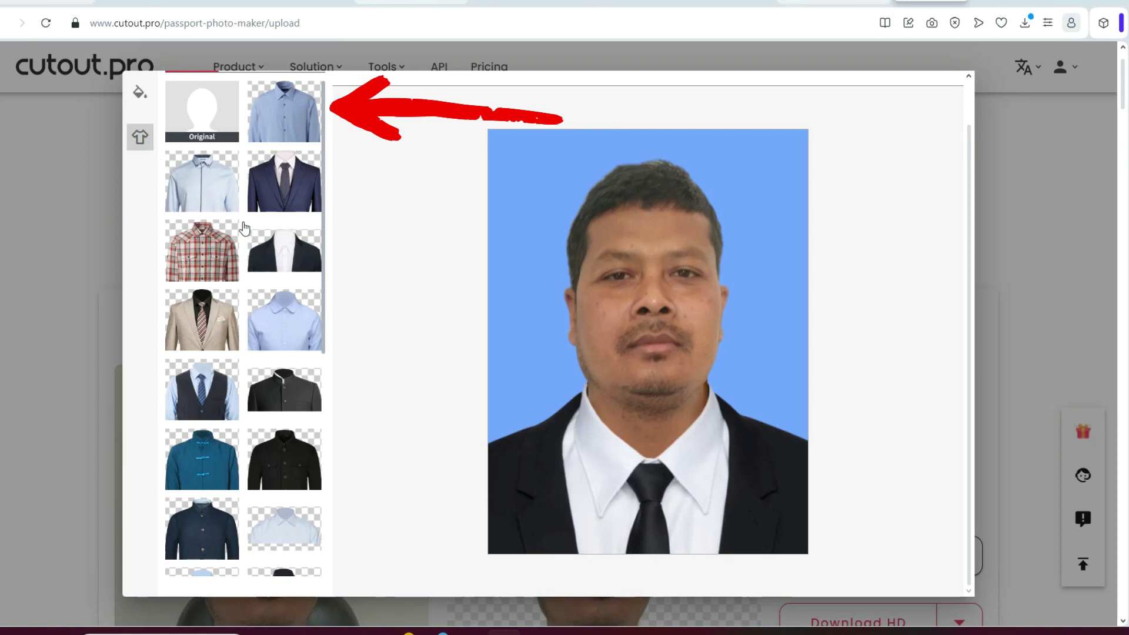
Look through the women's and children's outfit collections and return to the men's outfits.
scroll(243, 223, "up", 1)
left_click(251, 112)
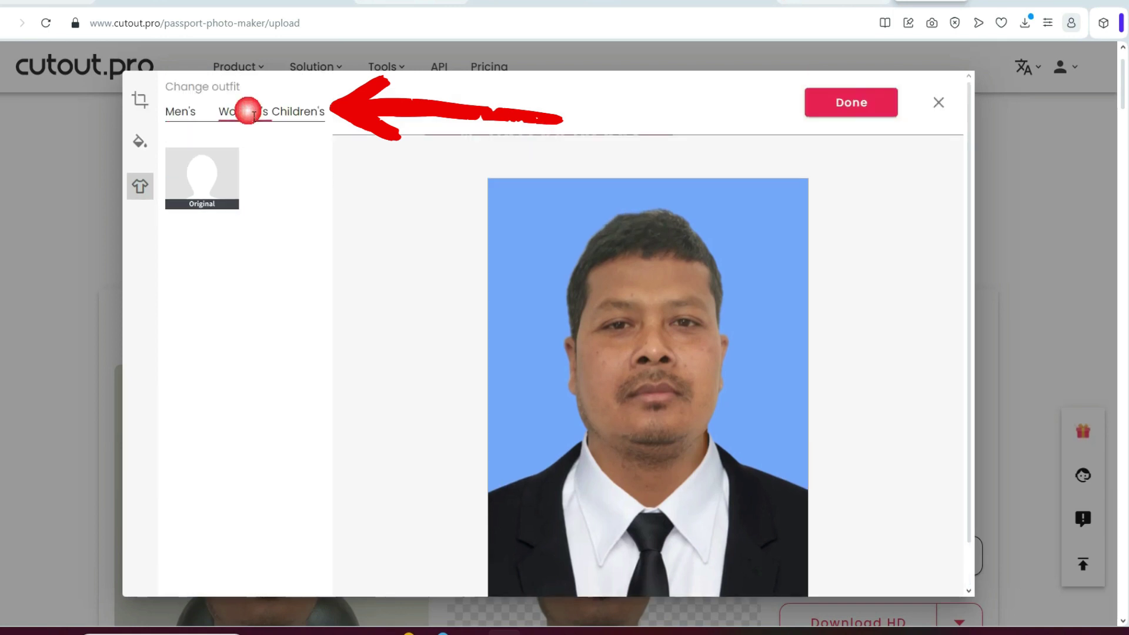
scroll(283, 436, "down", 3)
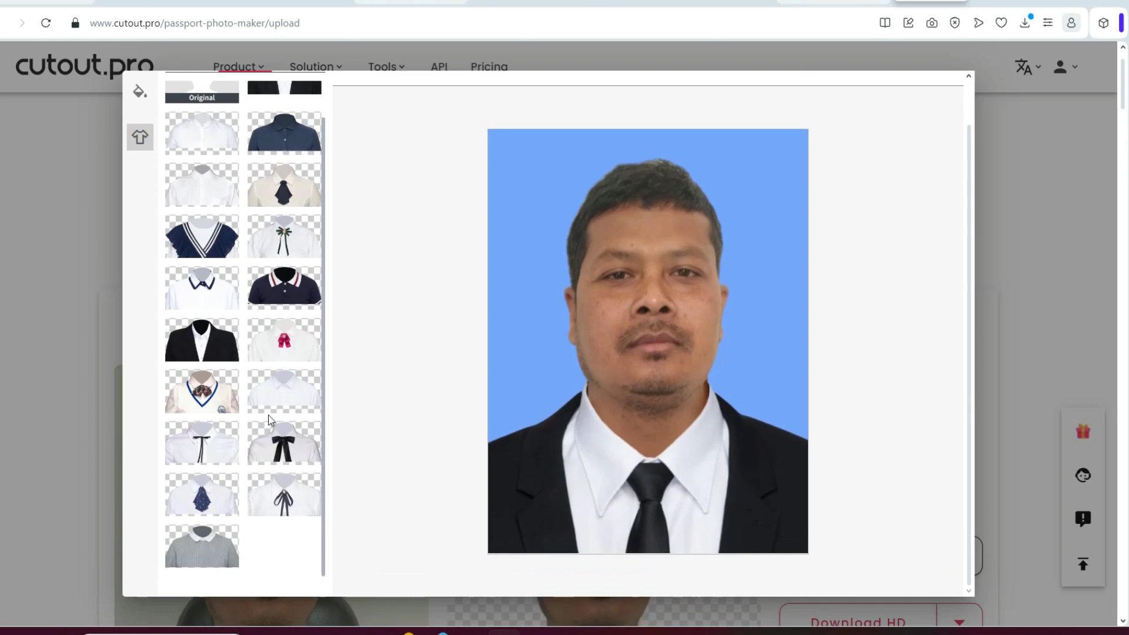
scroll(271, 421, "up", 3)
left_click(300, 114)
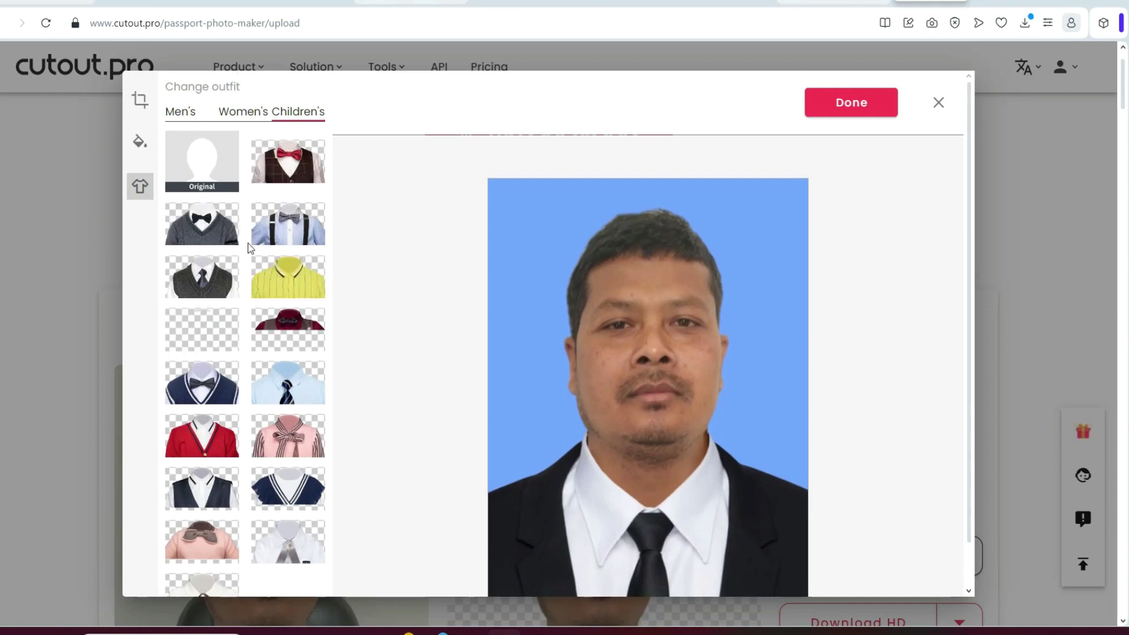
scroll(271, 445, "down", 2)
scroll(279, 312, "up", 2)
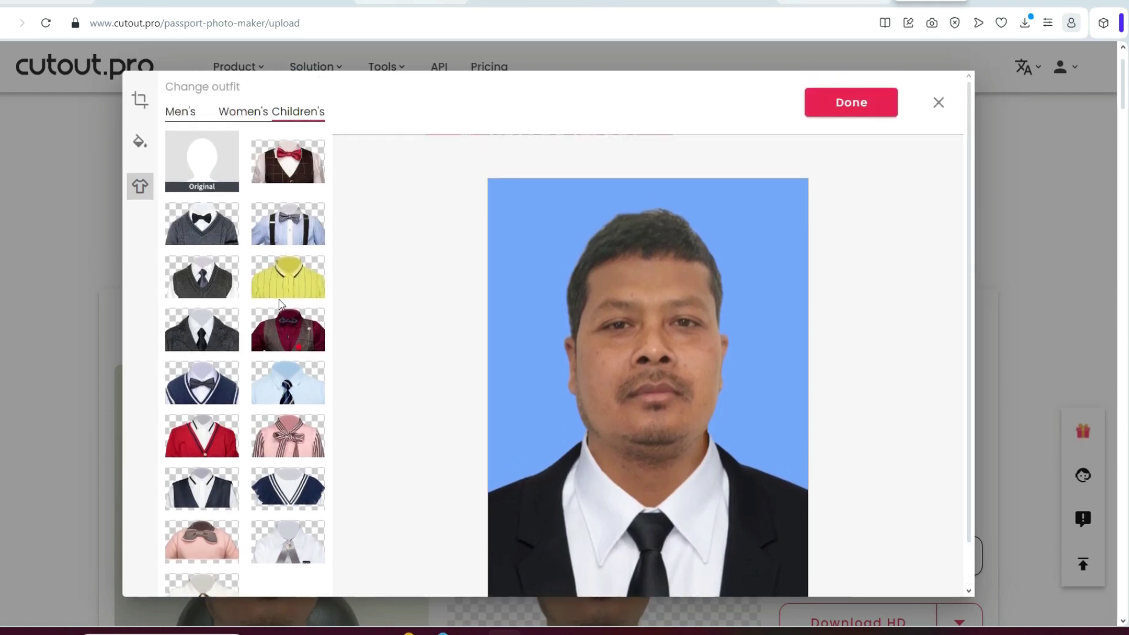
left_click(182, 115)
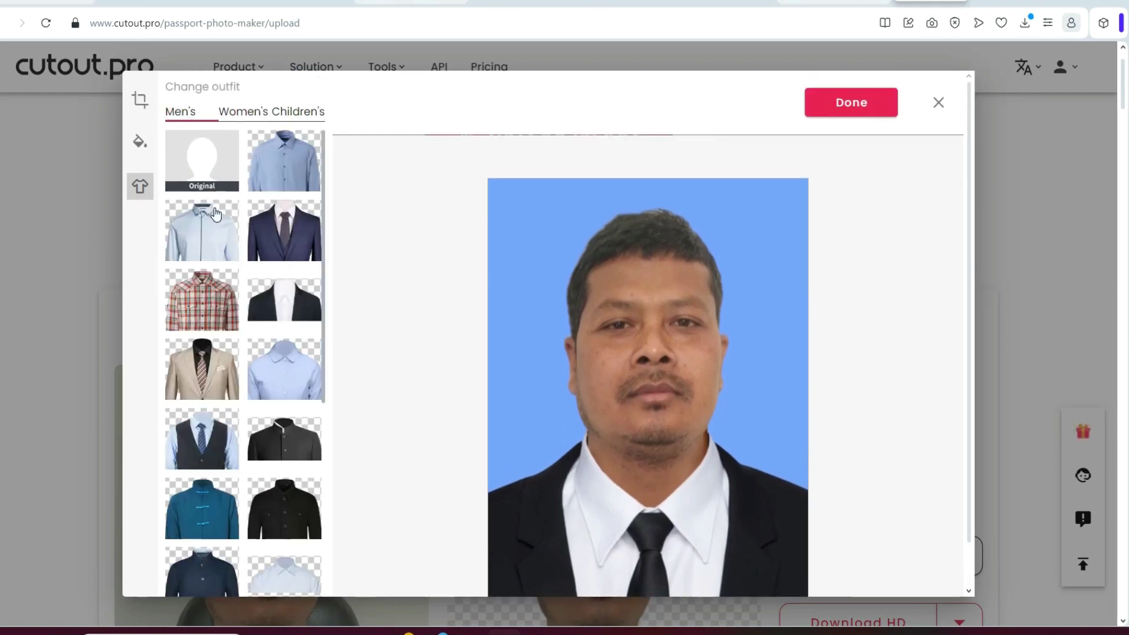
Set the paper size to 6 x 4 inch (4R) and finish editing the passport photo.
left_click(140, 140)
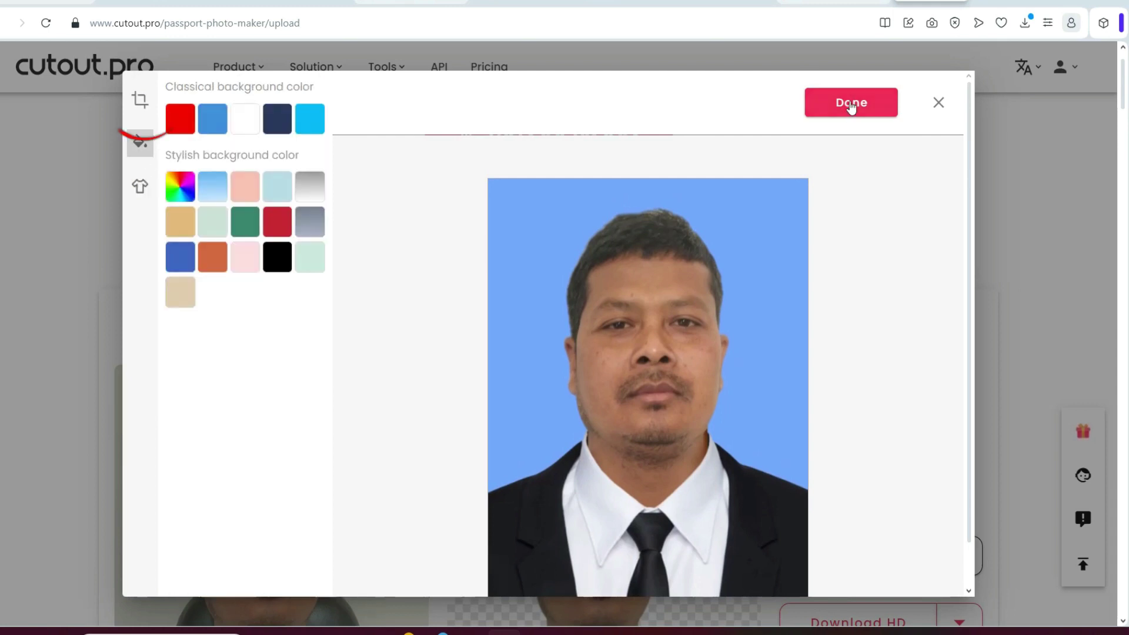
left_click(140, 100)
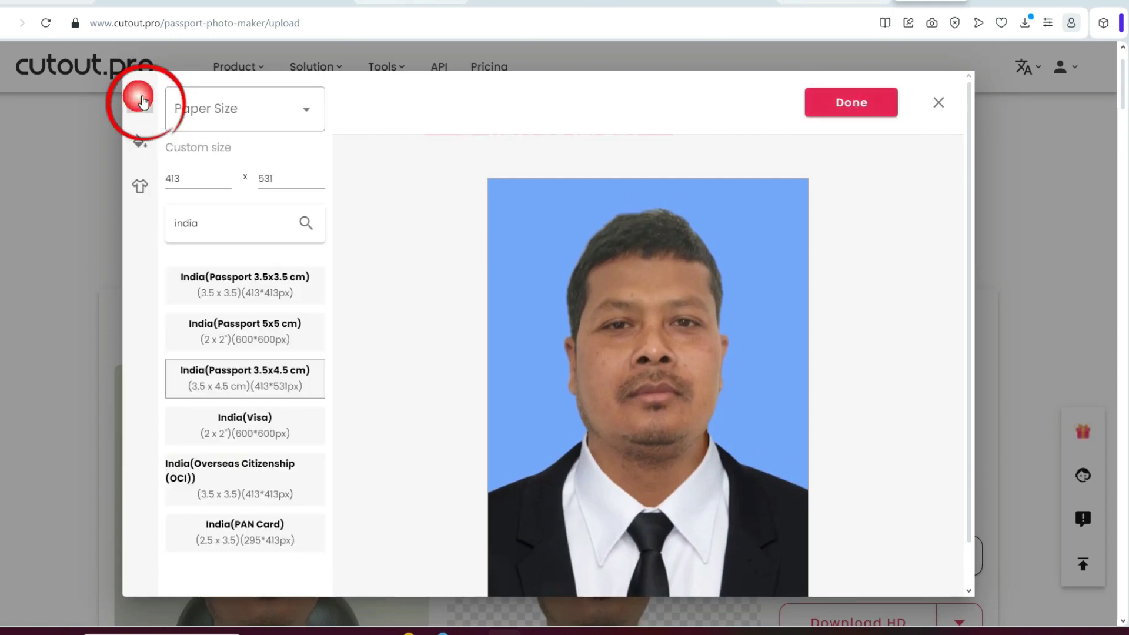
left_click(305, 113)
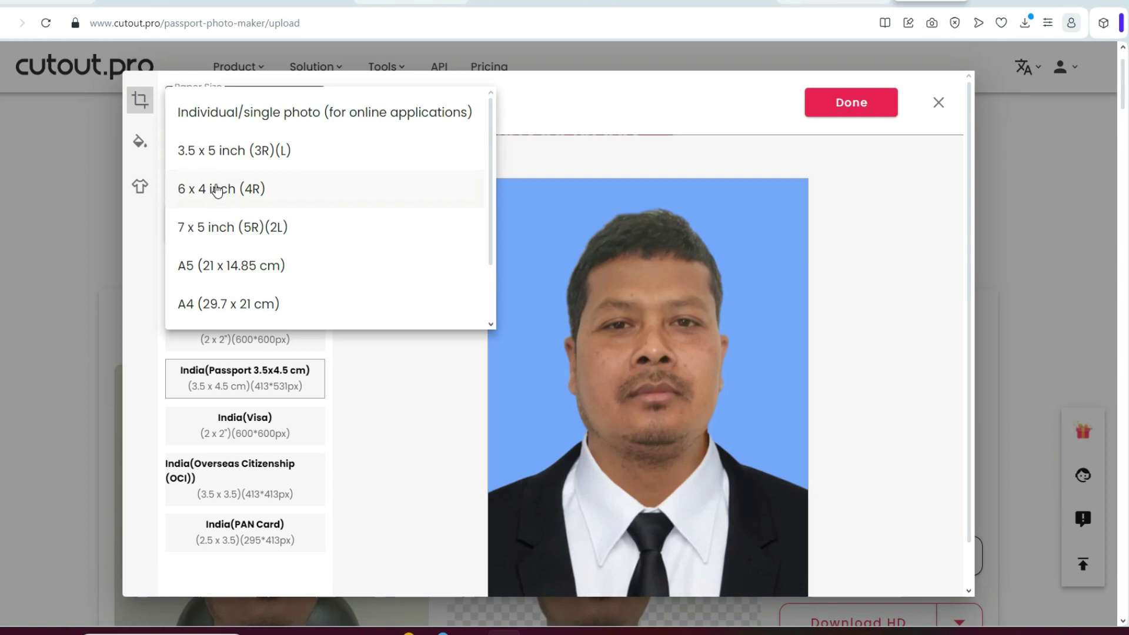
left_click(217, 189)
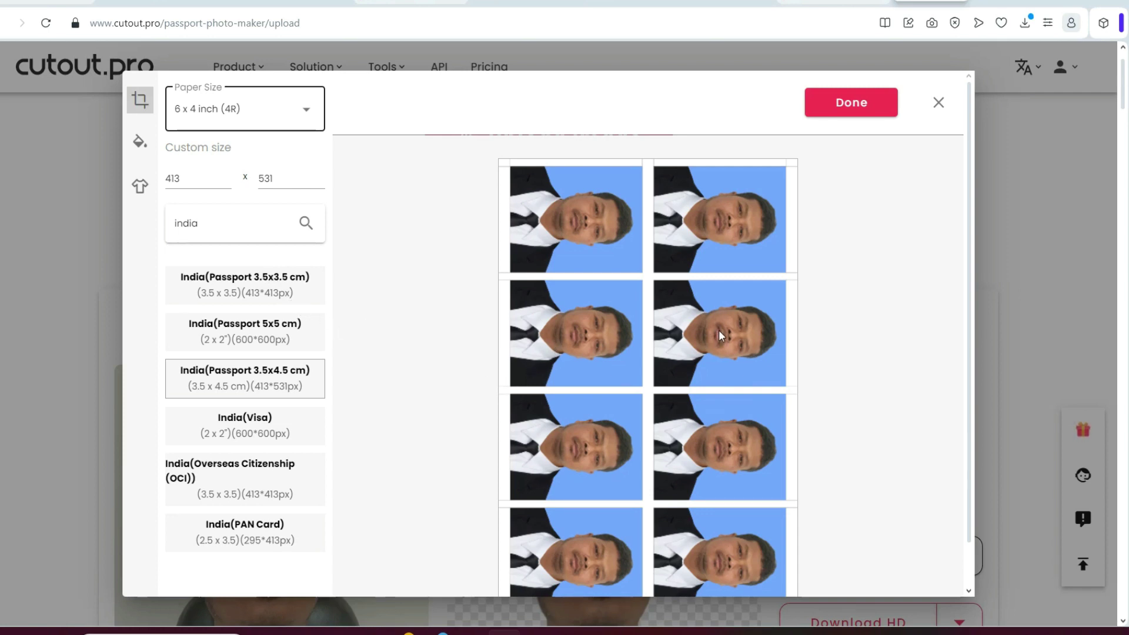
left_click(854, 104)
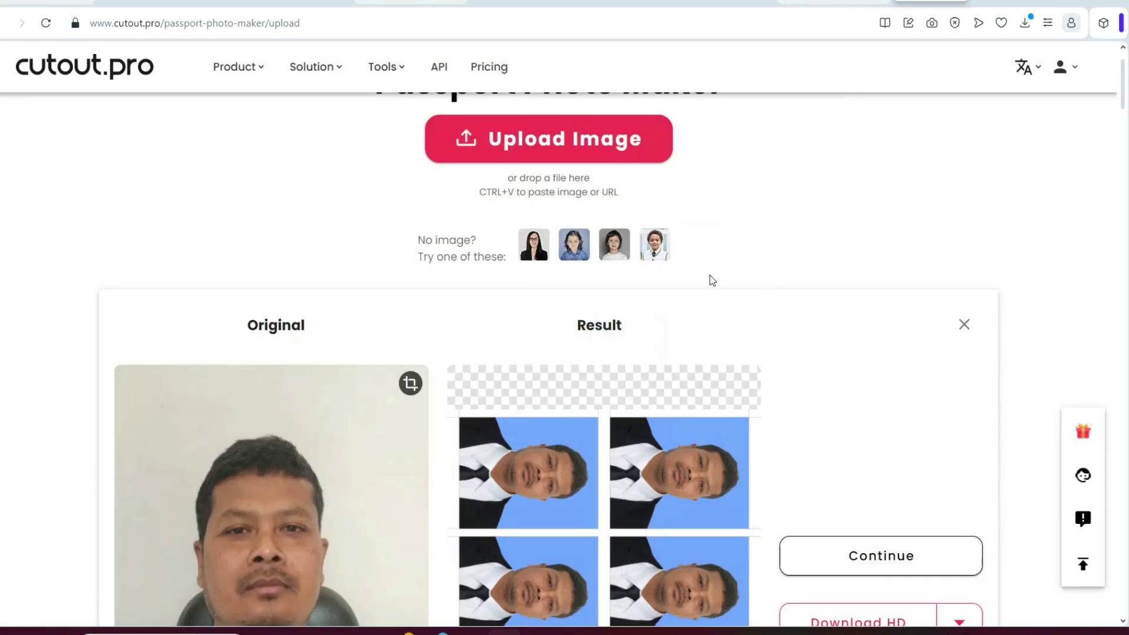
Review the resulting sheet of passport photos beside the original portrait.
scroll(619, 332, "down", 4)
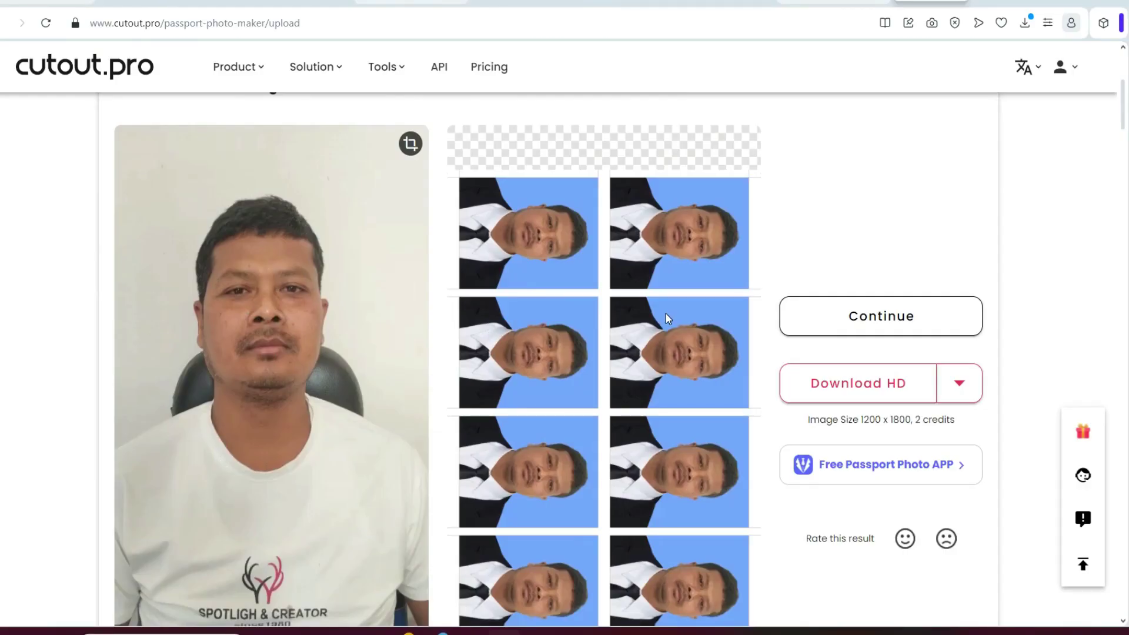
scroll(665, 320, "down", 1)
scroll(663, 321, "up", 2)
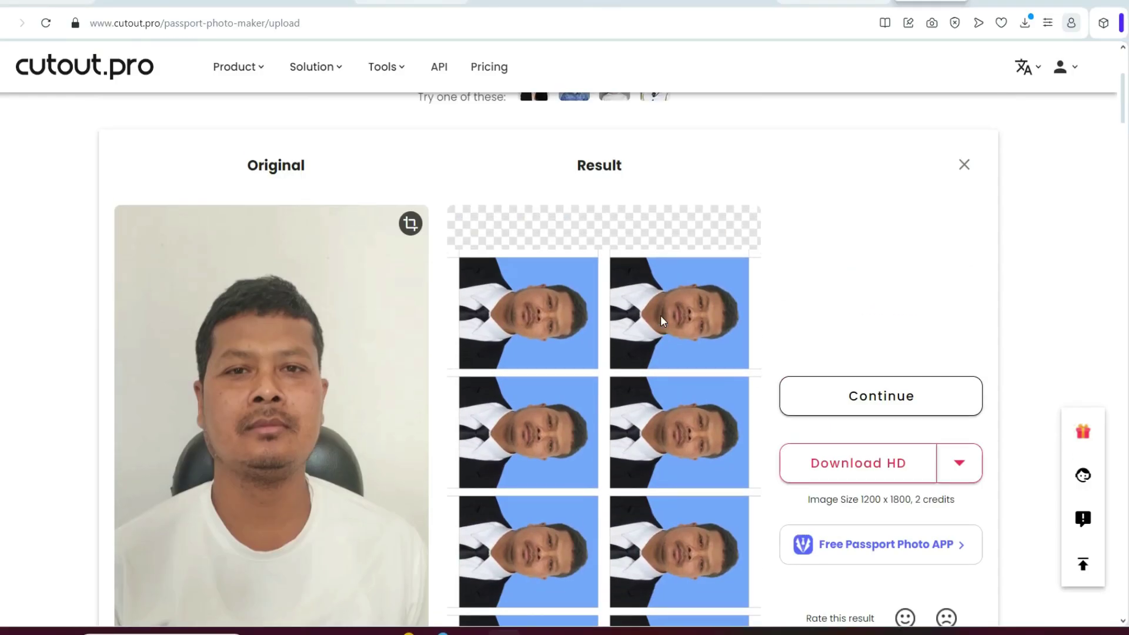
scroll(658, 317, "up", 2)
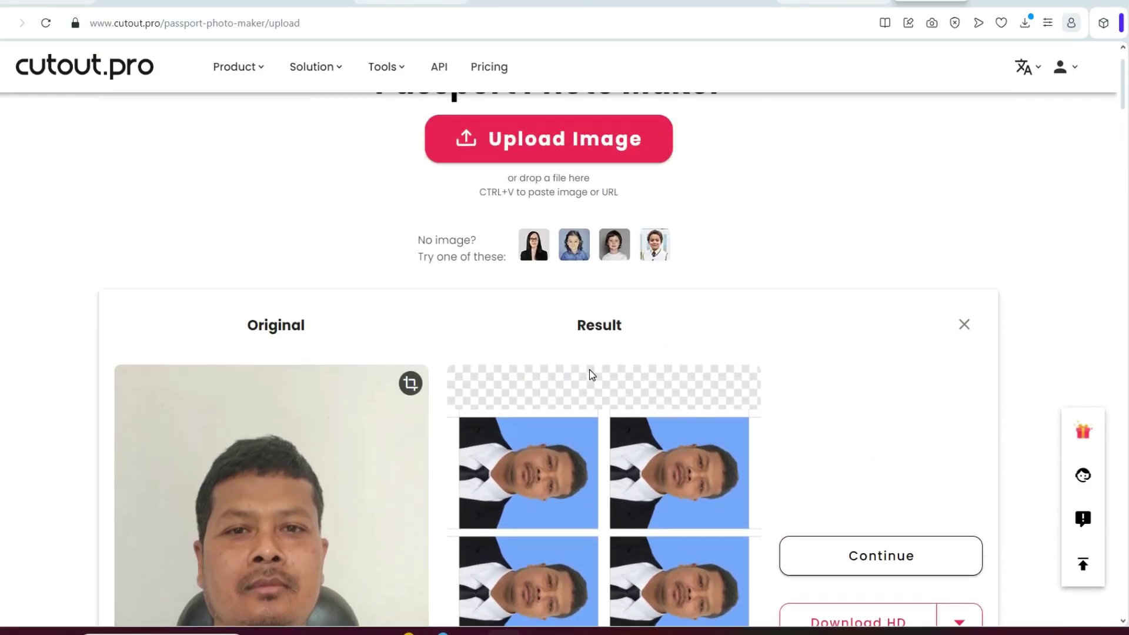
scroll(595, 380, "down", 2)
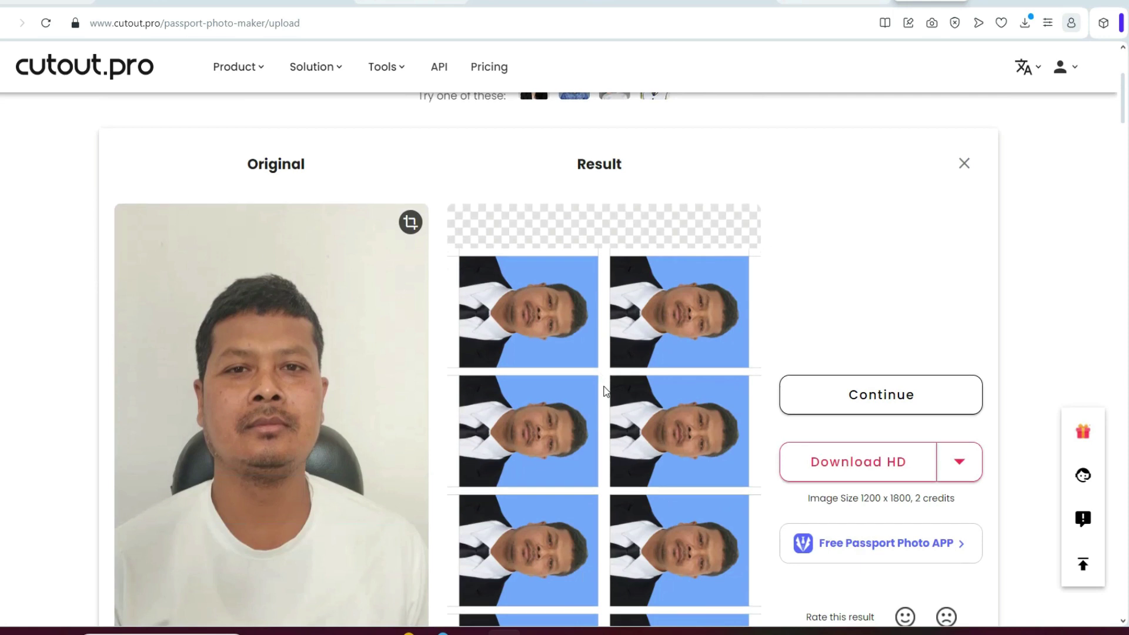
scroll(605, 391, "down", 1)
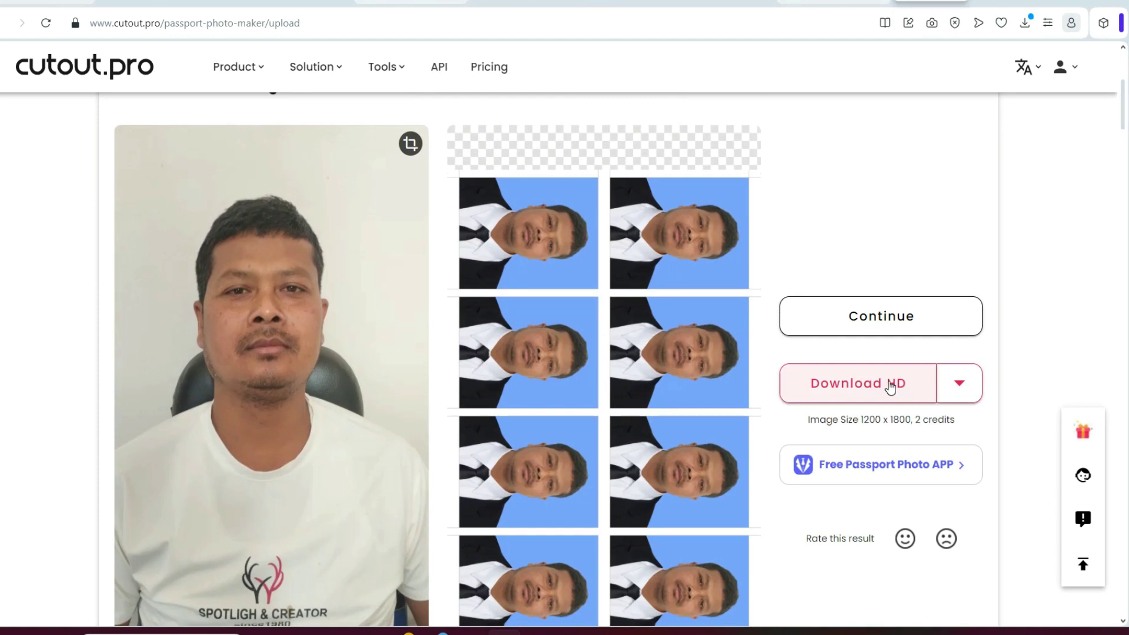
Select JPG as the file format and download the passport photo sheet in HD.
left_click(960, 385)
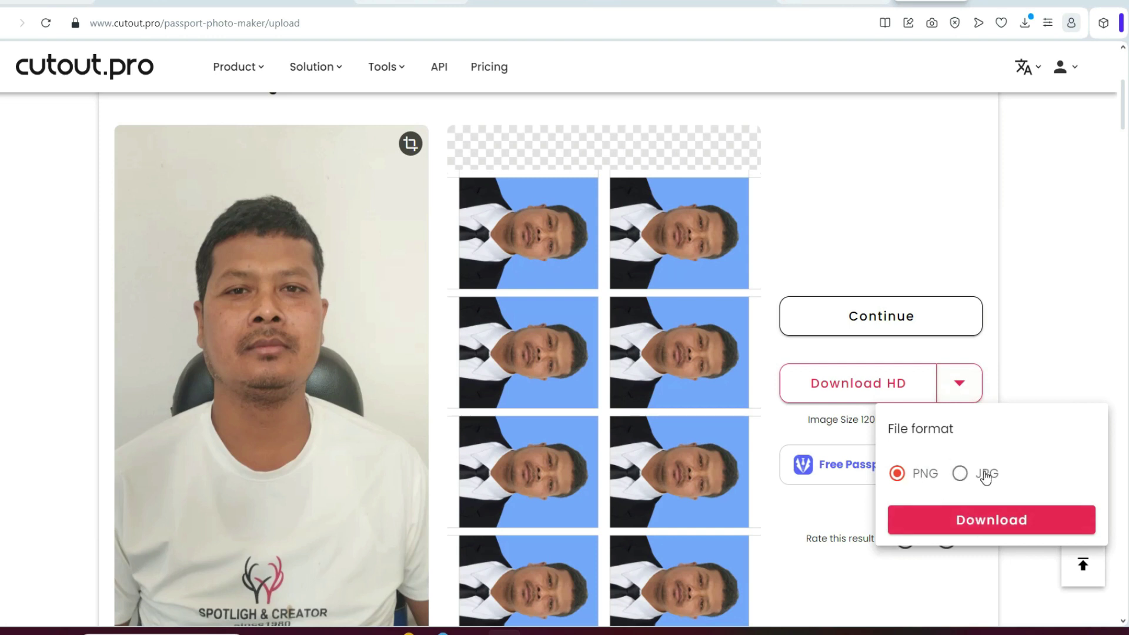
left_click(961, 474)
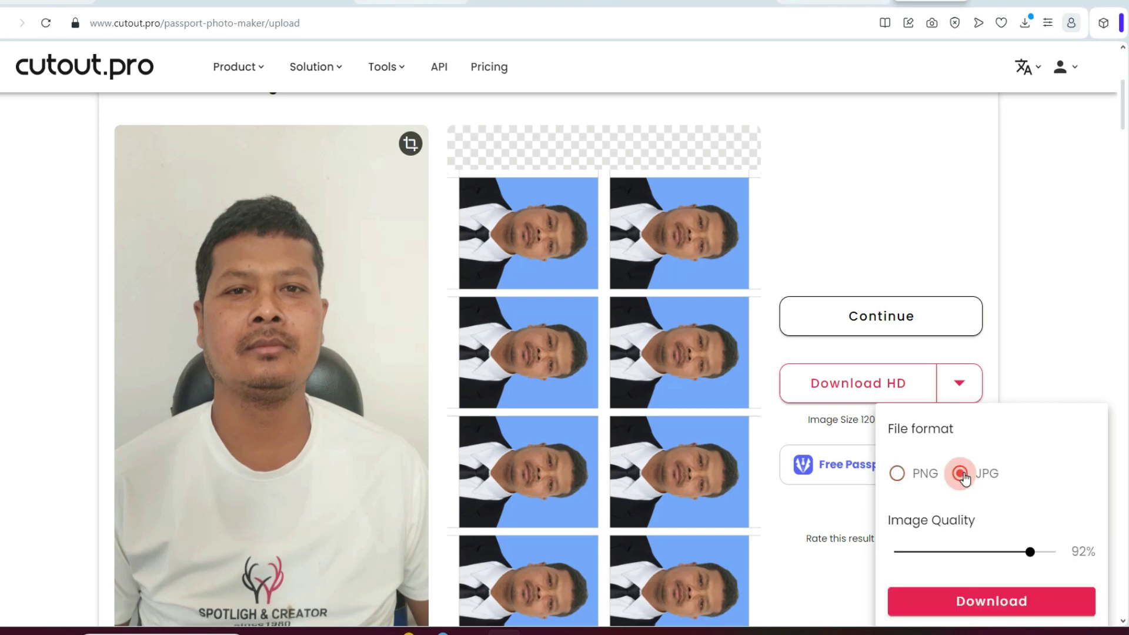
scroll(860, 225, "down", 3)
left_click(860, 225)
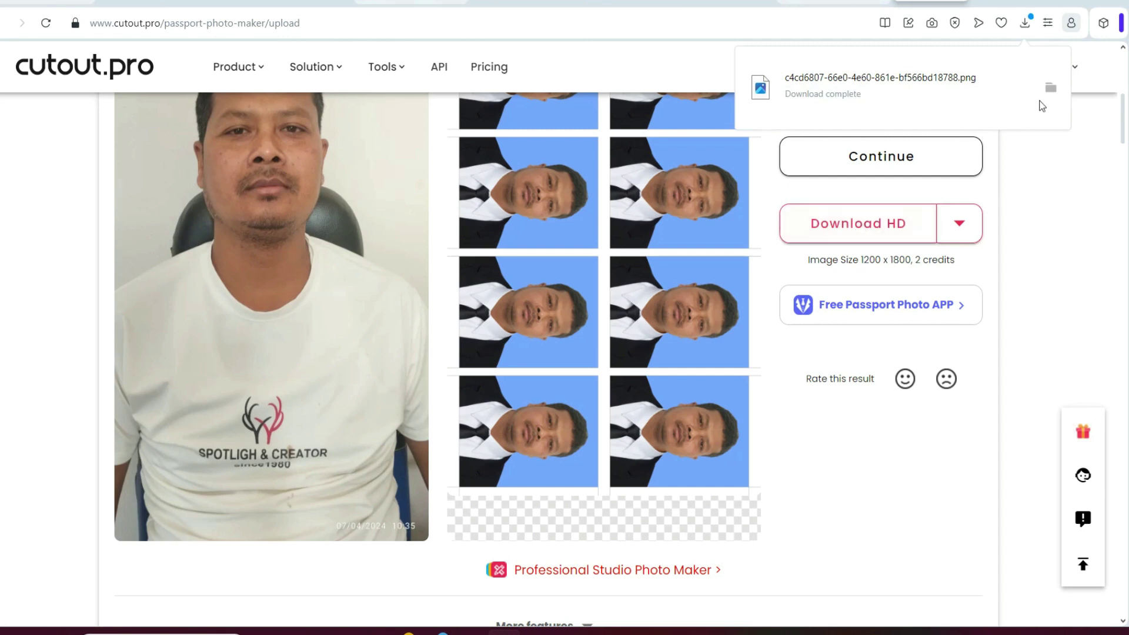
Open the downloaded photo sheet from the Downloads folder in the image viewer and rotate it until the portraits stand upright.
left_click(1050, 88)
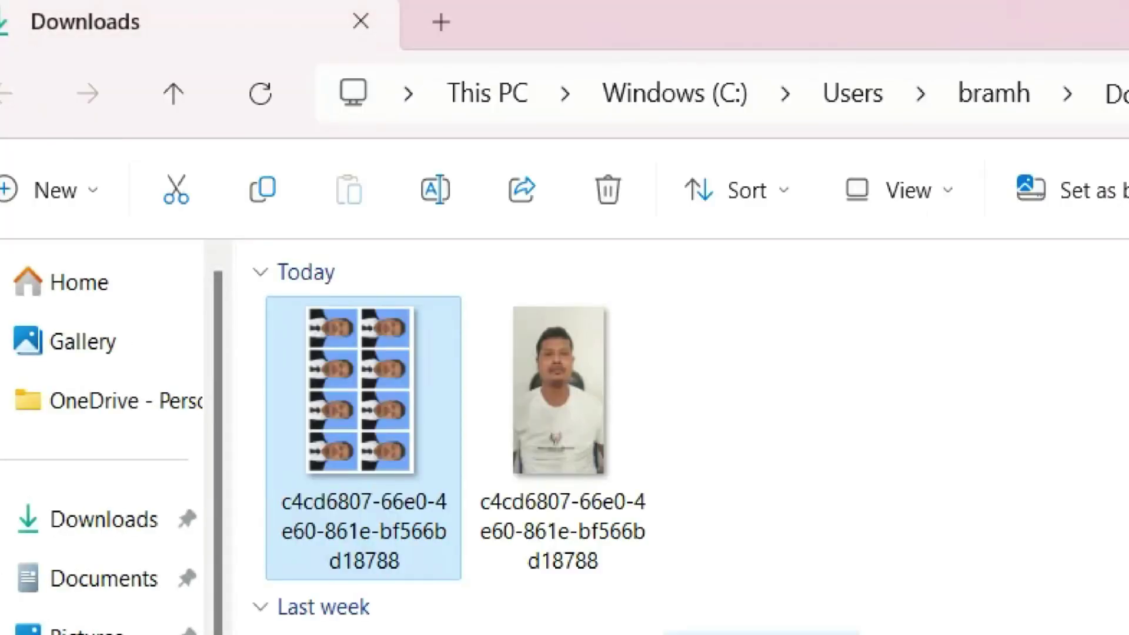
double_click(377, 434)
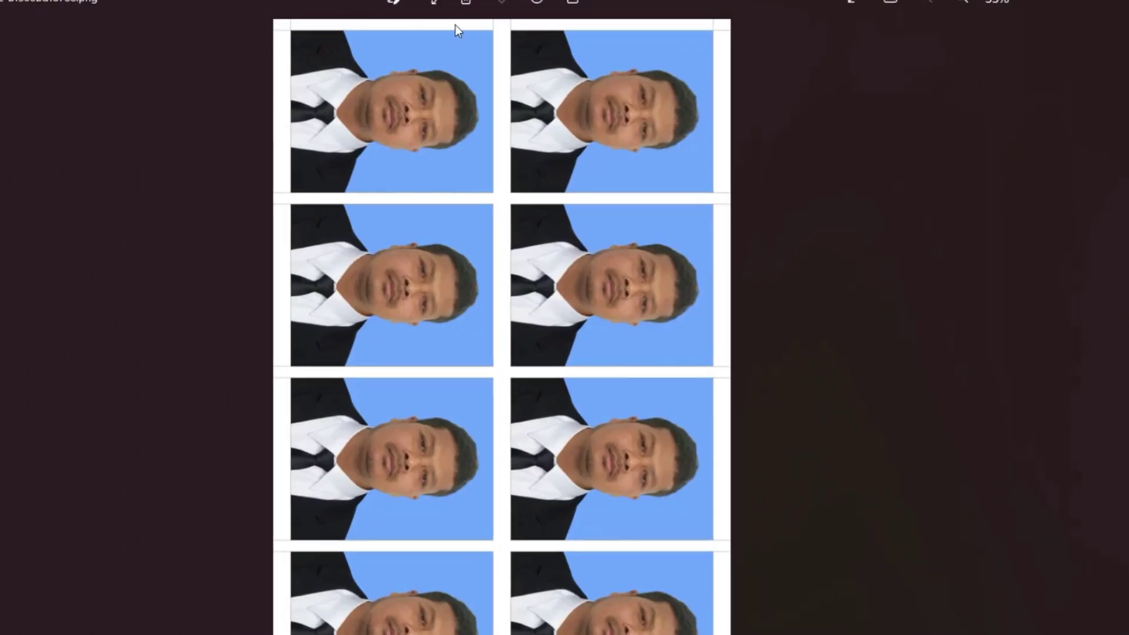
left_click(431, 3)
left_click(431, 4)
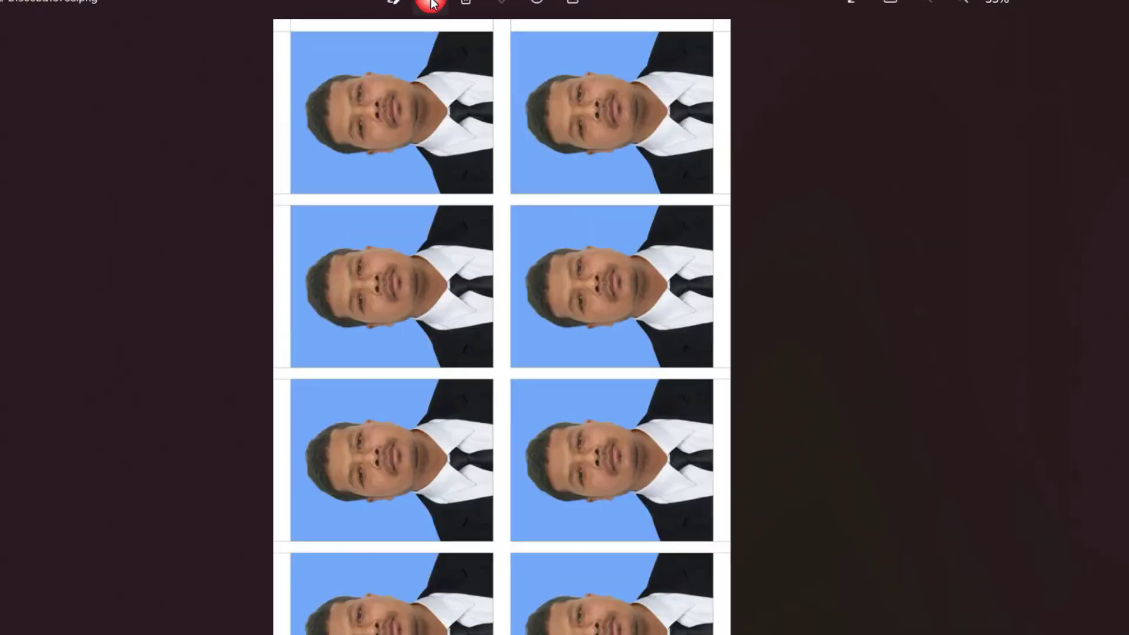
left_click(431, 3)
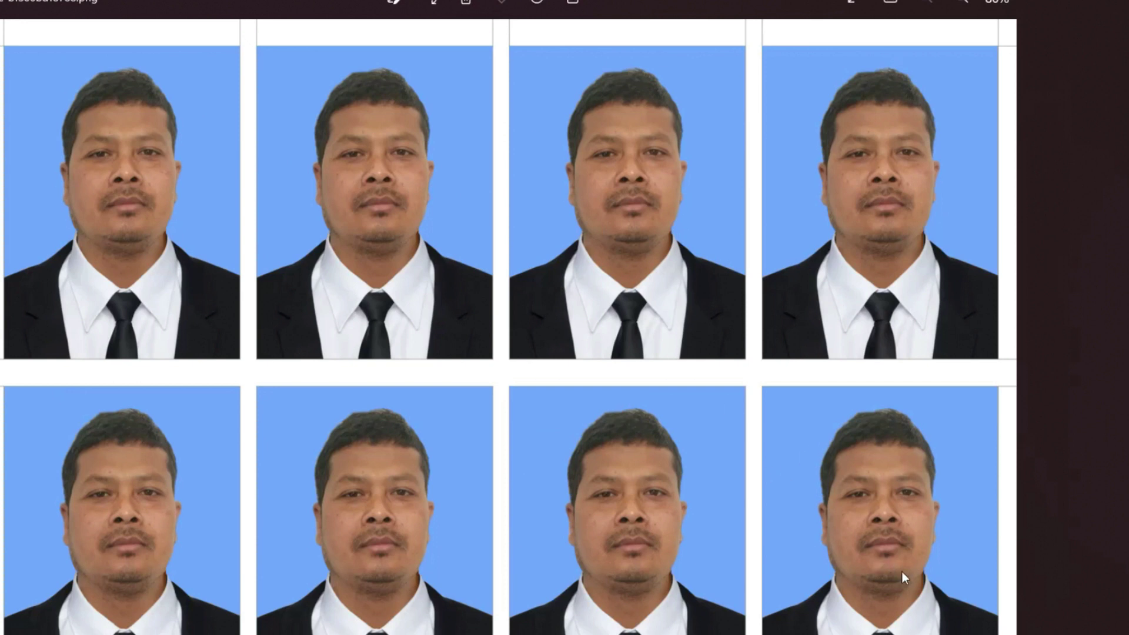